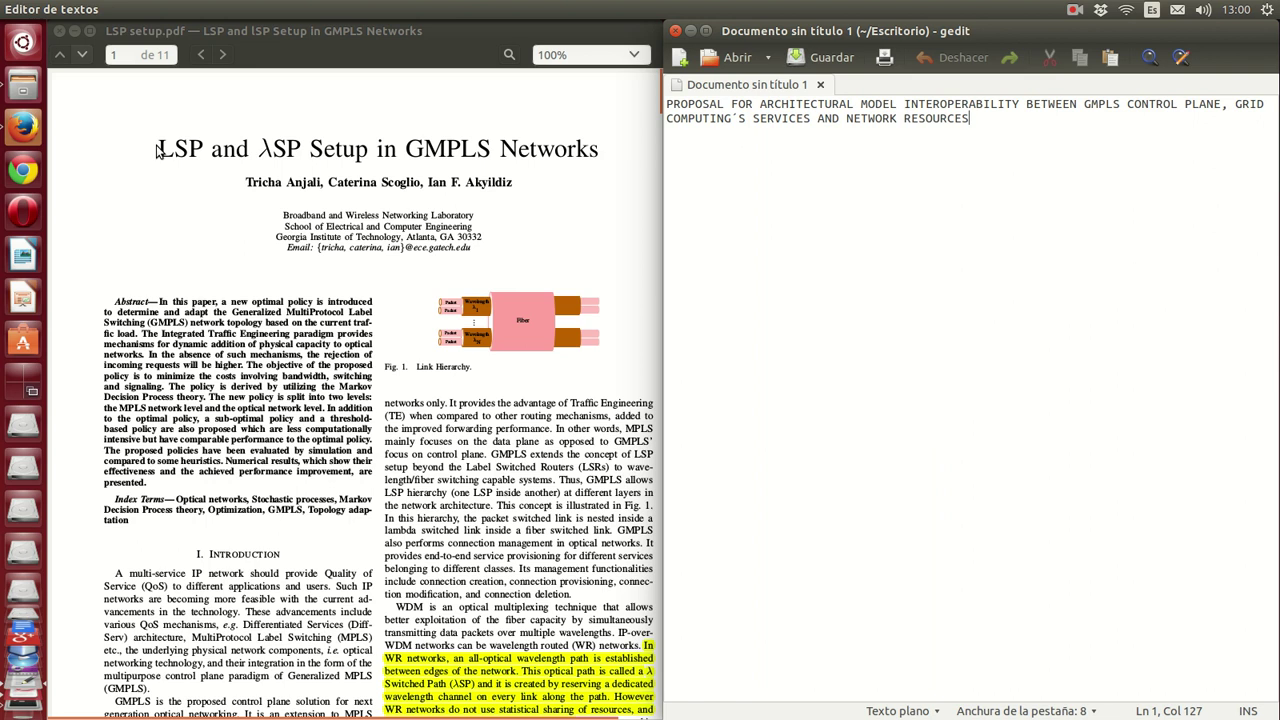
Highlight the paper's title and the first author's name in the LSP setup PDF
{"action": "left_click_drag", "start_coordinate": [157, 150], "coordinate": [610, 160]}
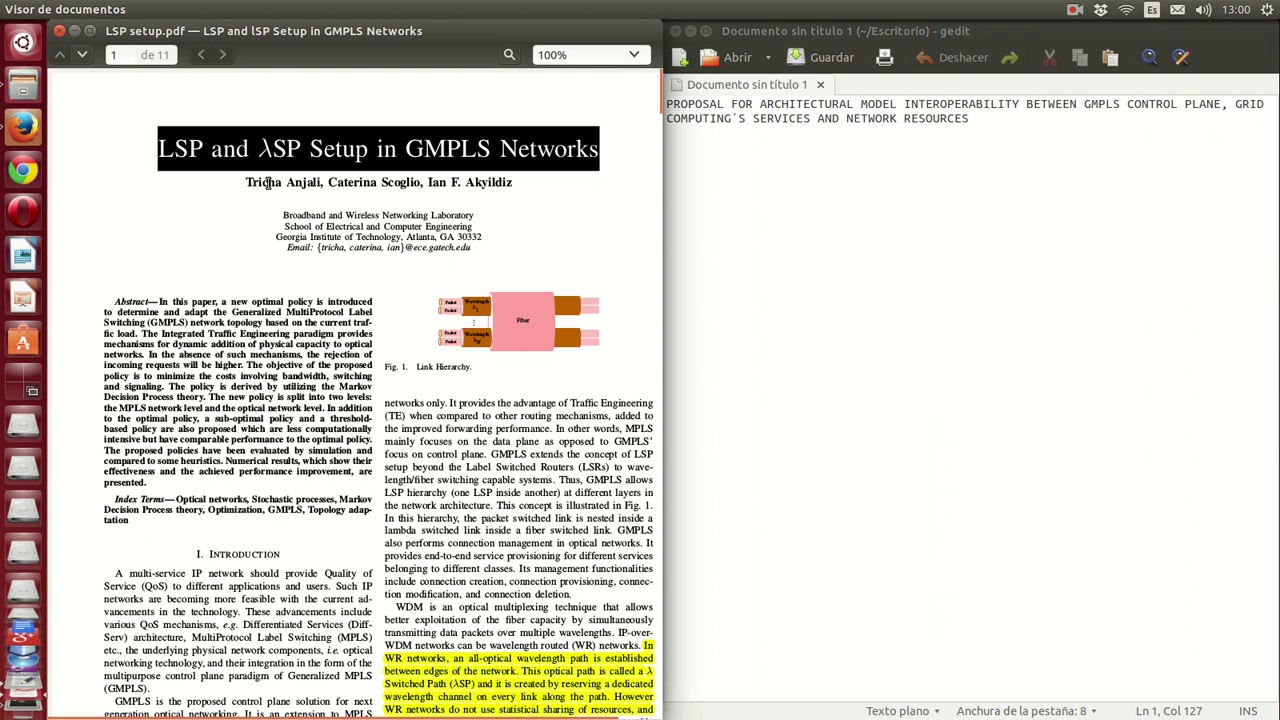
{"action": "left_click_drag", "start_coordinate": [245, 183], "coordinate": [326, 183]}
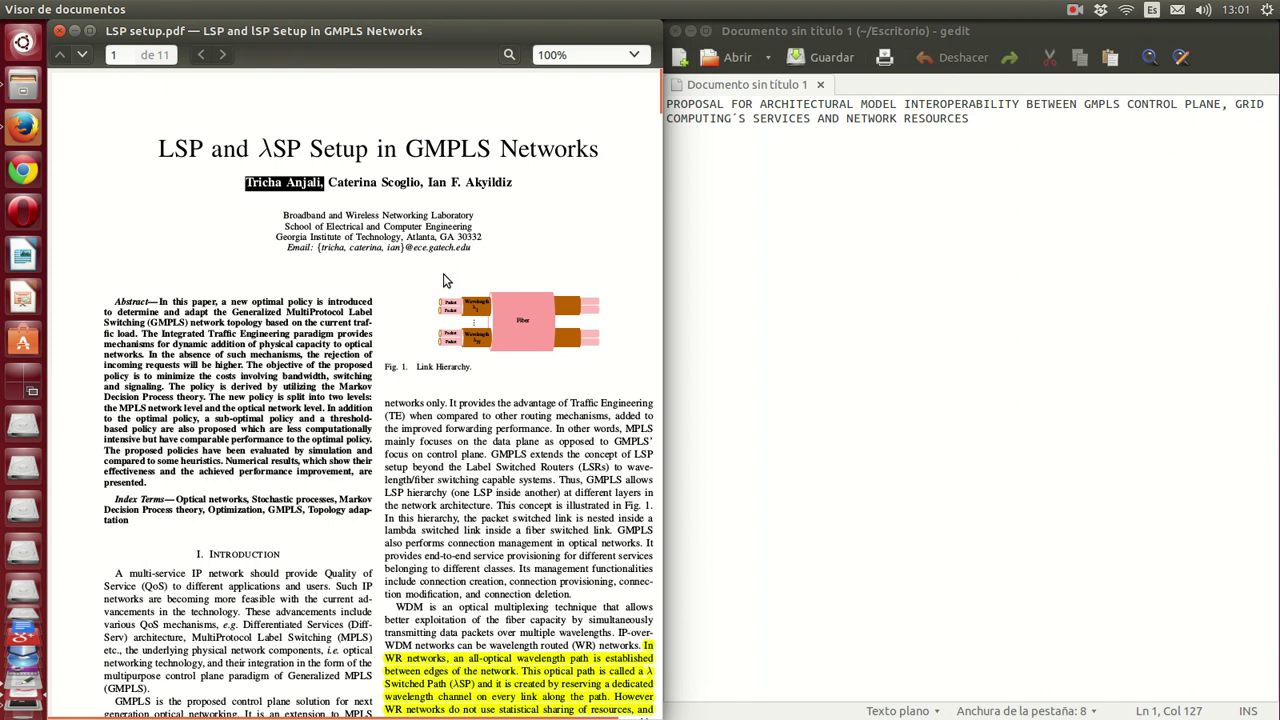
{"action": "key", "text": "alt+Tab"}
{"action": "left_click", "coordinate": [227, 60]}
{"action": "key", "text": "ctrl+shift+Left"}
{"action": "key", "text": "ctrl+shift+Left"}
{"action": "key", "text": "ctrl+shift+Left"}
{"action": "key", "text": "ctrl+shift+Left"}
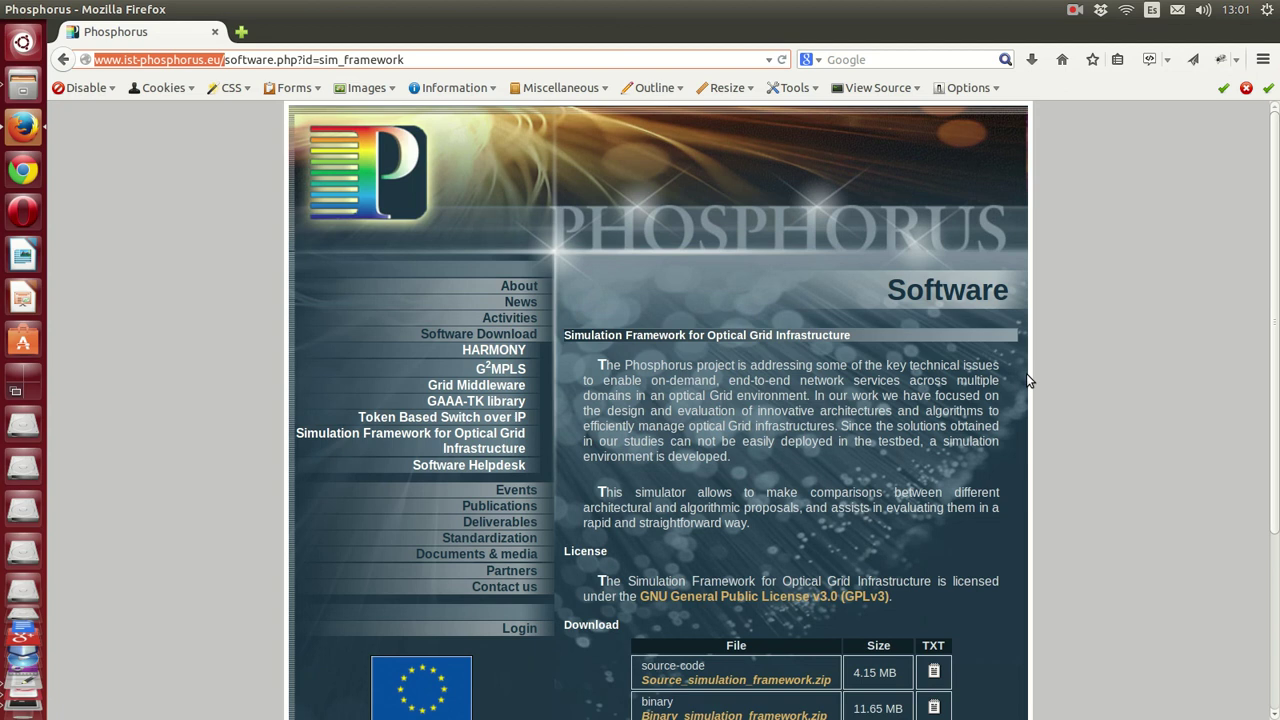
{"action": "scroll", "coordinate": [1055, 392], "scroll_direction": "down", "scroll_amount": 2}
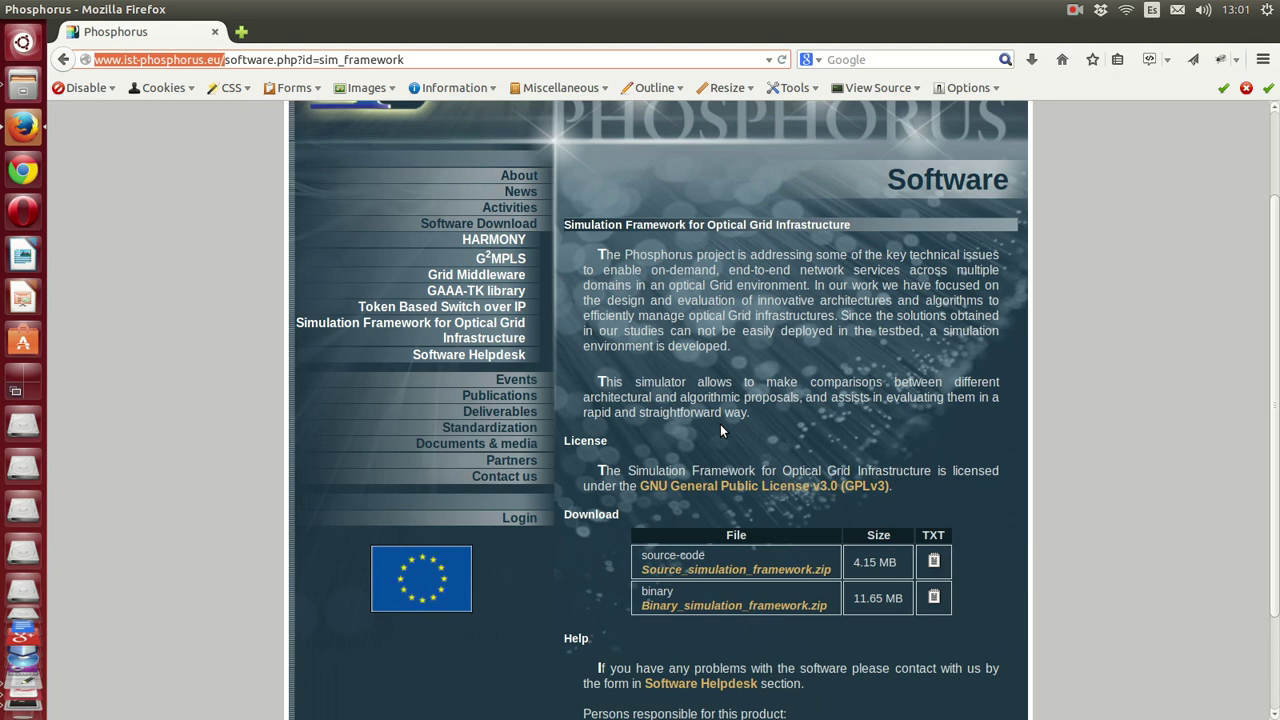
Switch to the file manager and select the lib folder together with simulator_AG2.jar in the TeachersTrisha-Caterina folder
{"action": "key", "text": "alt"}
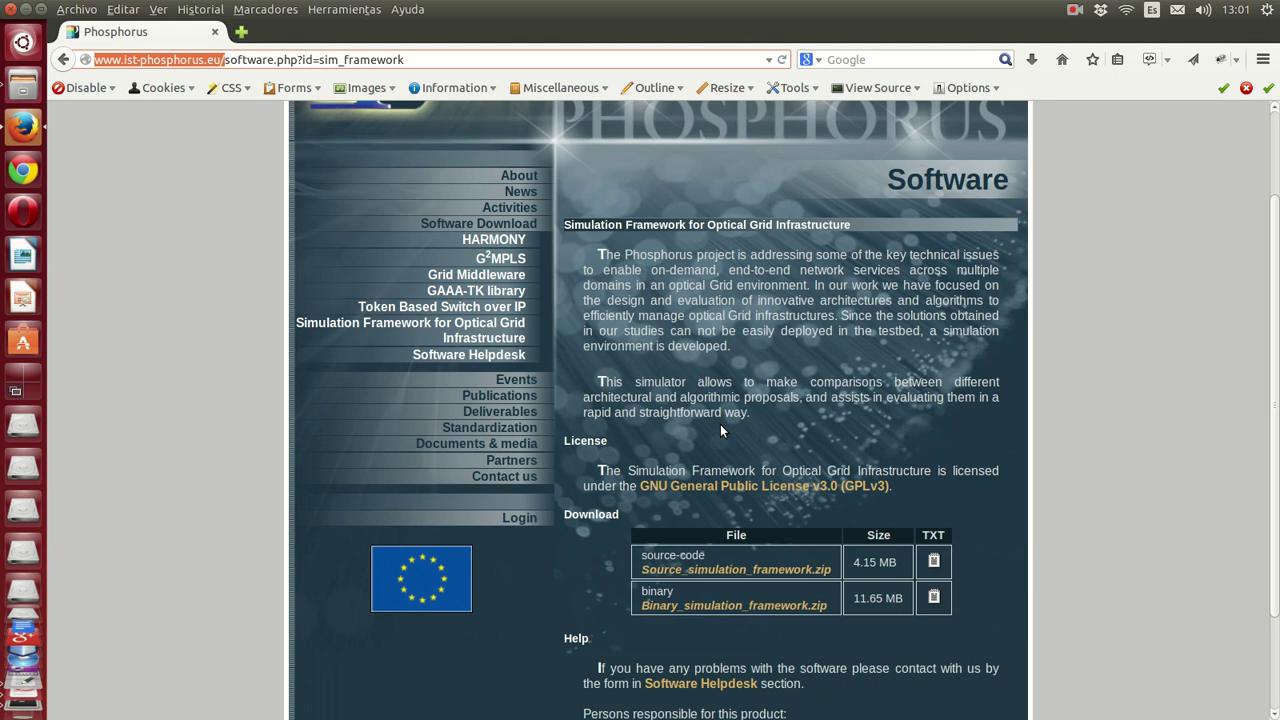
{"action": "key", "text": "alt+Tab"}
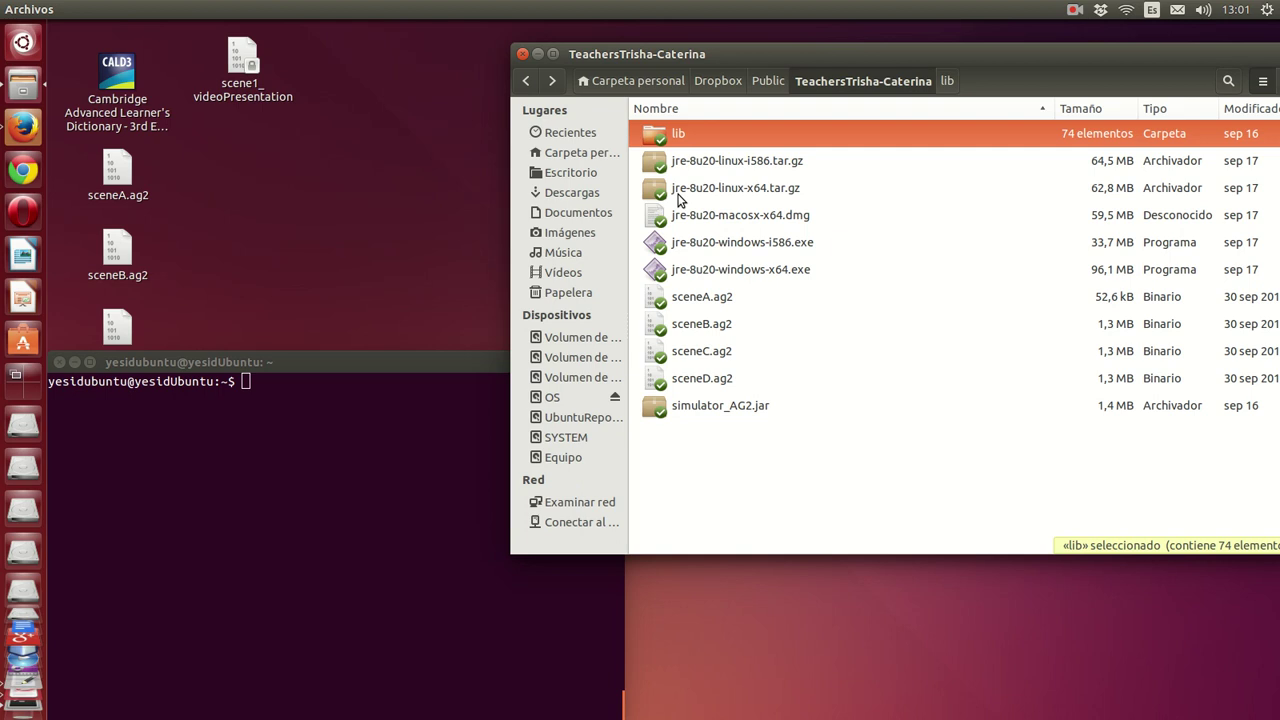
{"action": "left_click", "coordinate": [736, 194]}
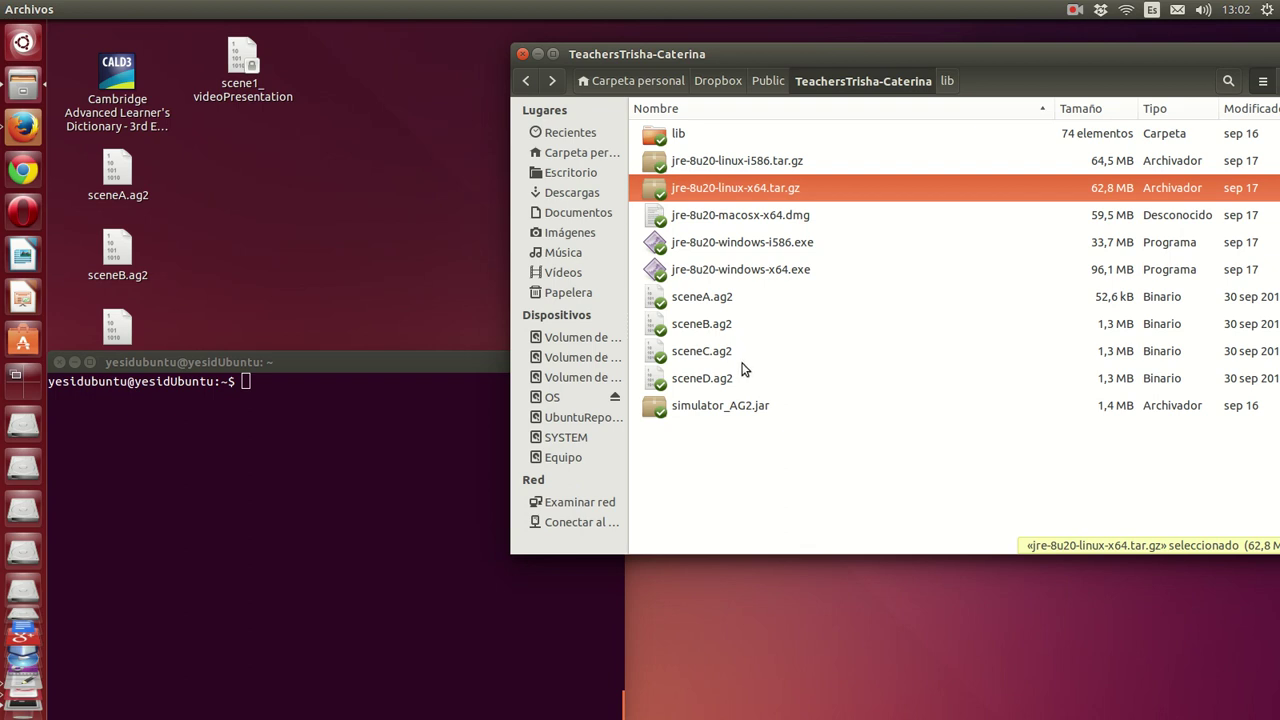
{"action": "left_click", "coordinate": [728, 410]}
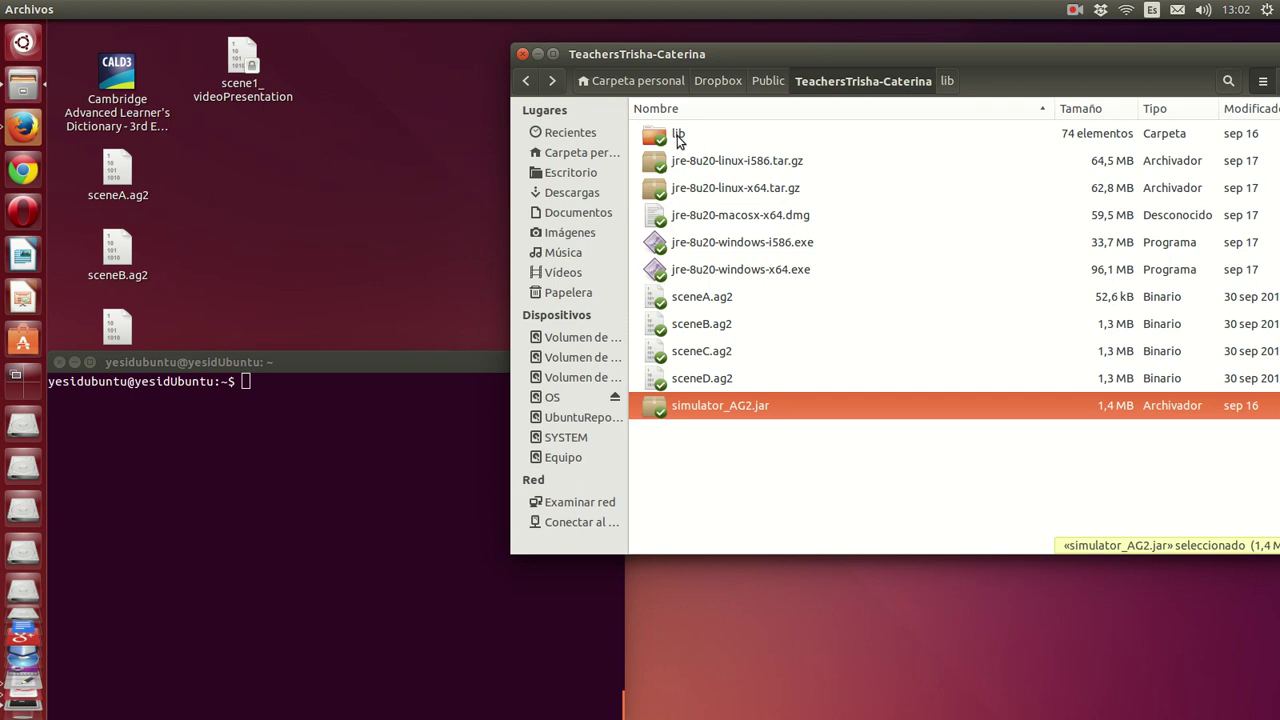
{"action": "left_click", "coordinate": [678, 138]}
{"action": "left_click", "coordinate": [725, 408], "text": "ctrl"}
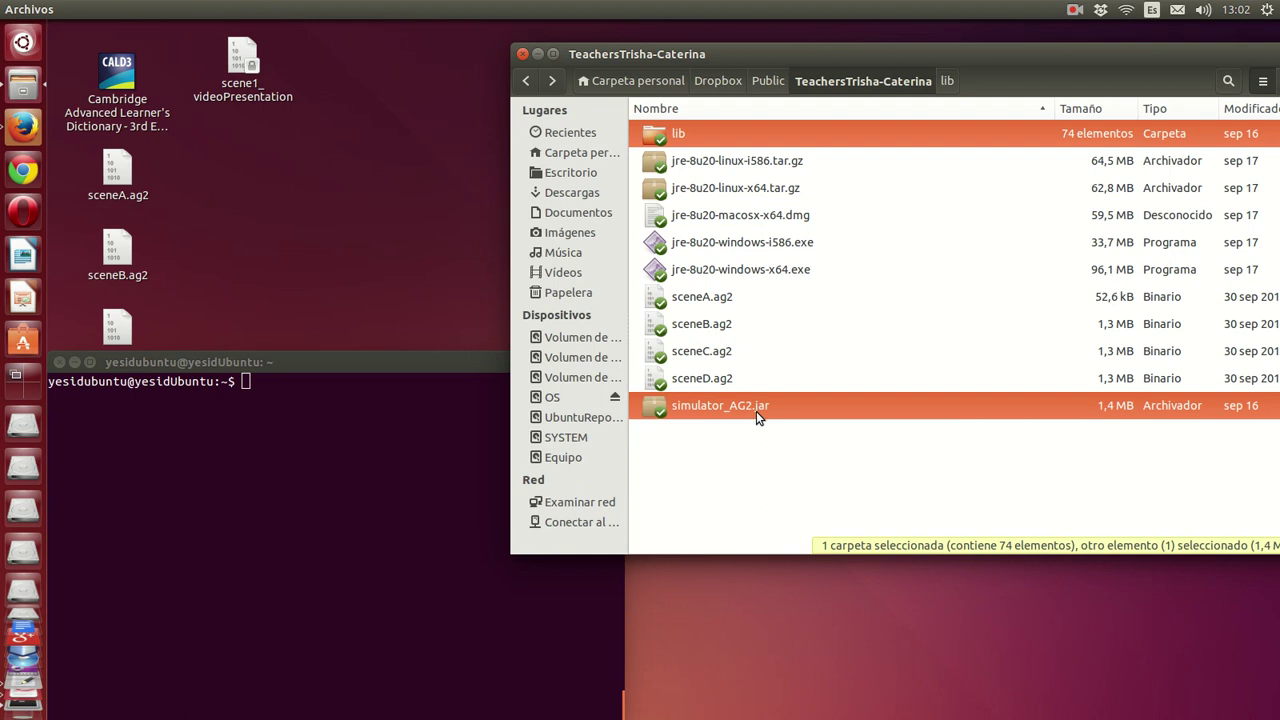
Run java -version in the terminal and examine the reported Java runtime build
{"action": "left_click", "coordinate": [275, 381]}
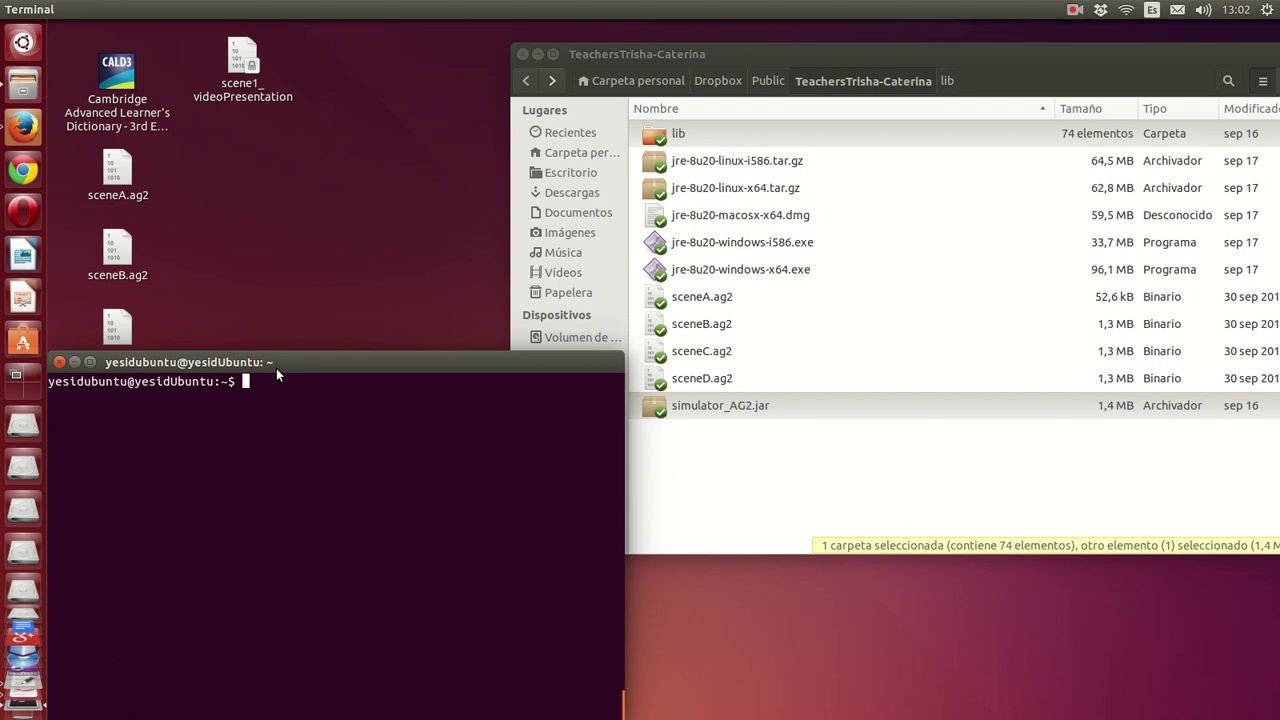
{"action": "type", "text": "java -version"}
{"action": "key", "text": "Return"}
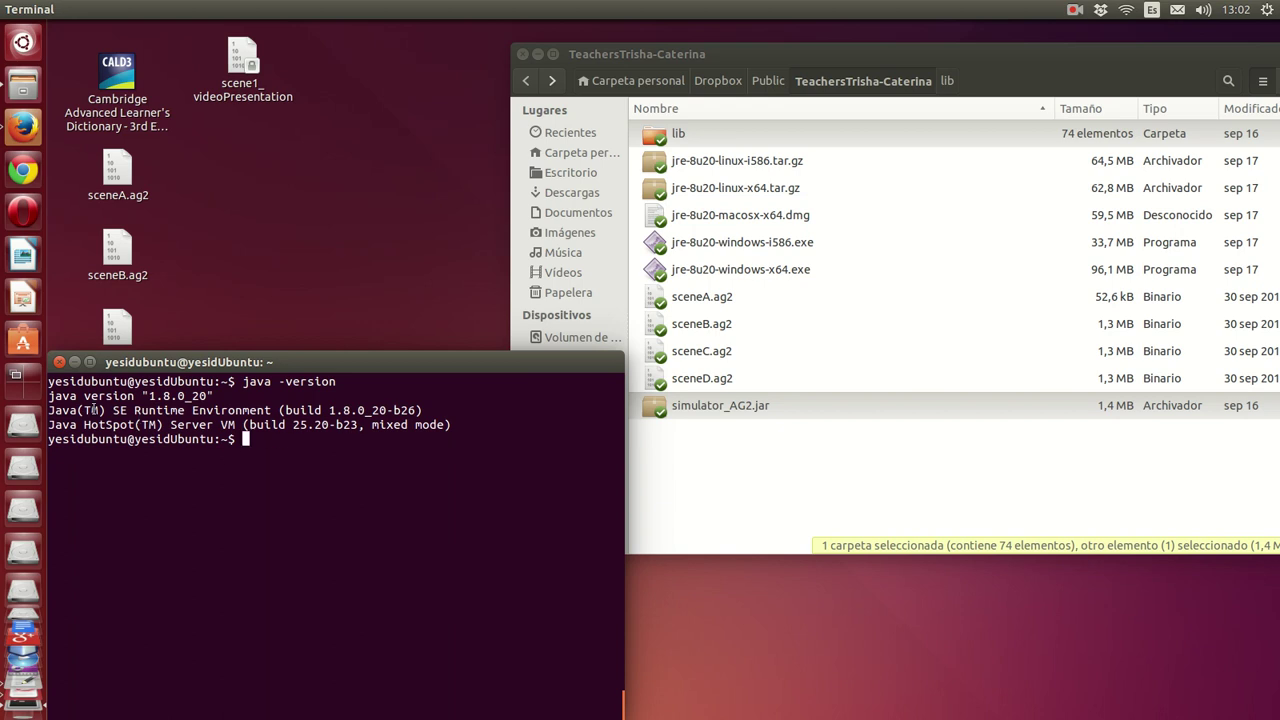
{"action": "double_click", "coordinate": [58, 410]}
{"action": "left_click_drag", "start_coordinate": [134, 410], "coordinate": [350, 411]}
{"action": "left_click", "coordinate": [258, 441]}
Insert the full path of simulator_AG2.jar from the file manager at the terminal prompt and prefix it with sudo
{"action": "left_click", "coordinate": [677, 454]}
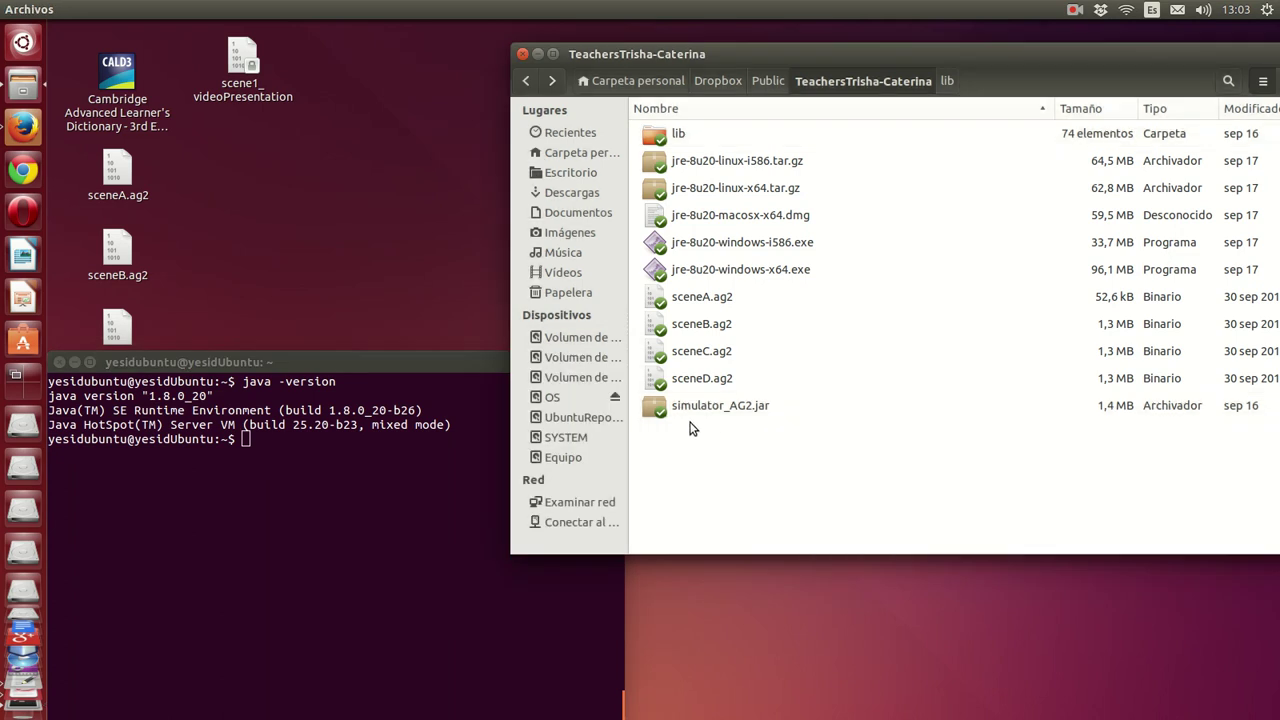
{"action": "left_click_drag", "start_coordinate": [712, 404], "coordinate": [300, 475]}
{"action": "left_click", "coordinate": [414, 485]}
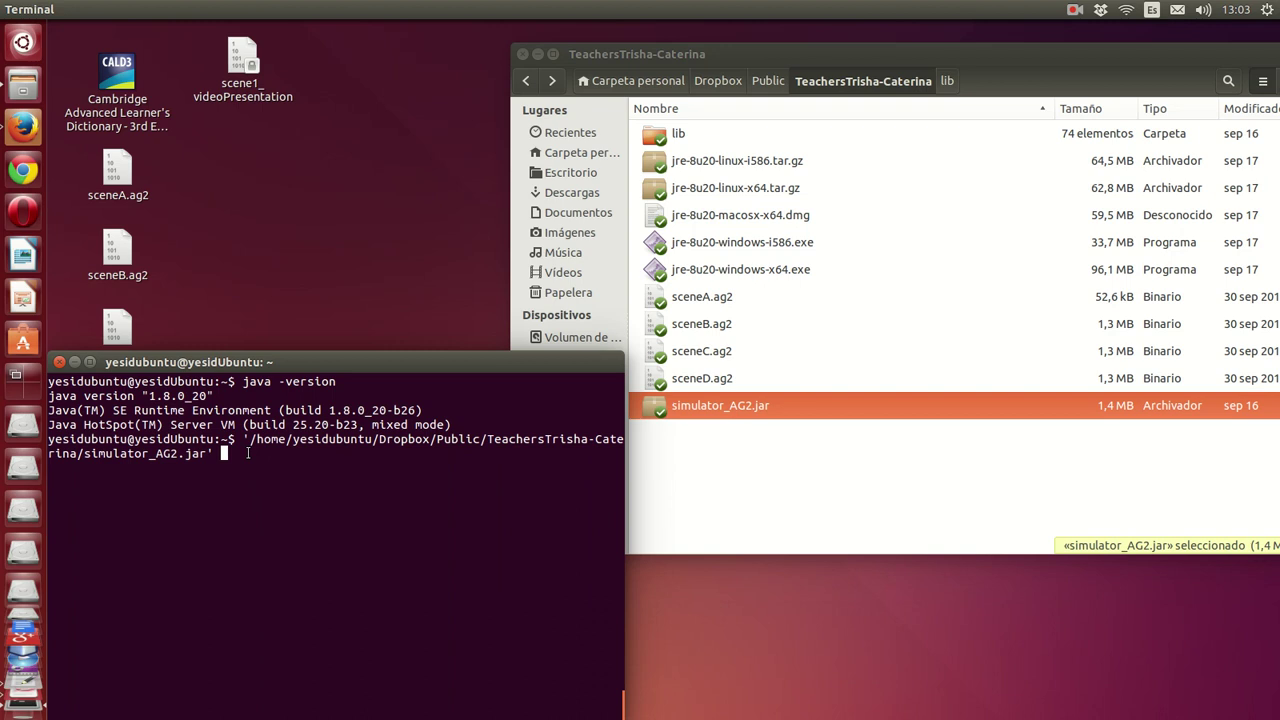
{"action": "key", "text": "Left"}
{"action": "key", "text": "Left"}
{"action": "key", "text": "Left"}
{"action": "key", "text": "Left"}
{"action": "key", "text": "Left"}
{"action": "key", "text": "Left"}
{"action": "key", "text": "Left"}
{"action": "key", "text": "Left"}
{"action": "key", "text": "Left"}
{"action": "key", "text": "Left"}
{"action": "key", "text": "Left"}
{"action": "key", "text": "Left"}
{"action": "key", "text": "Left"}
{"action": "key", "text": "Left"}
{"action": "key", "text": "Left"}
{"action": "key", "text": "Left"}
{"action": "key", "text": "Left"}
{"action": "key", "text": "Left"}
{"action": "key", "text": "Left"}
{"action": "key", "text": "Left"}
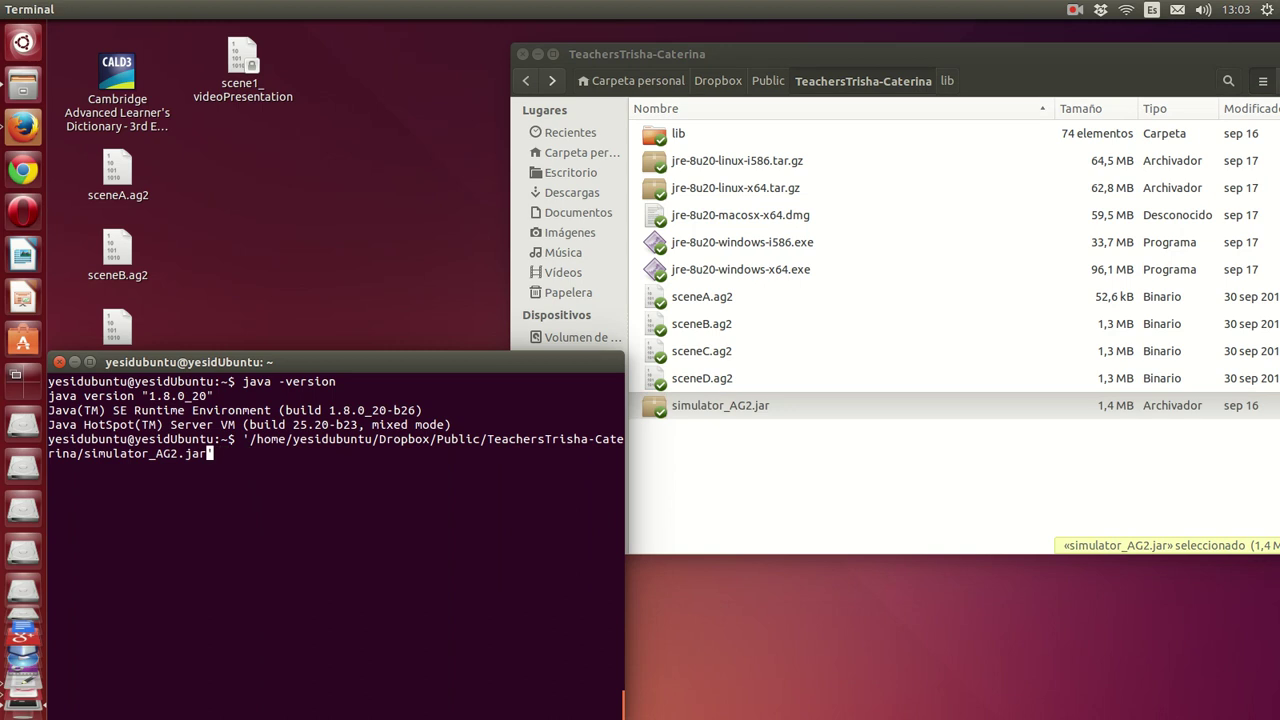
{"action": "key", "text": "Left"}
{"action": "key", "text": "Left"}
{"action": "key", "text": "Left"}
{"action": "key", "text": "Left"}
{"action": "key", "text": "Left"}
{"action": "key", "text": "Left"}
{"action": "key", "text": "Left"}
{"action": "key", "text": "Left"}
{"action": "key", "text": "Left"}
{"action": "key", "text": "Left"}
{"action": "key", "text": "Left"}
{"action": "key", "text": "Left"}
{"action": "key", "text": "Left"}
{"action": "key", "text": "Left"}
{"action": "key", "text": "Left"}
{"action": "key", "text": "Left"}
{"action": "key", "text": "Left"}
{"action": "key", "text": "Left"}
{"action": "key", "text": "Left"}
{"action": "key", "text": "Left"}
{"action": "type", "text": "sudo"}
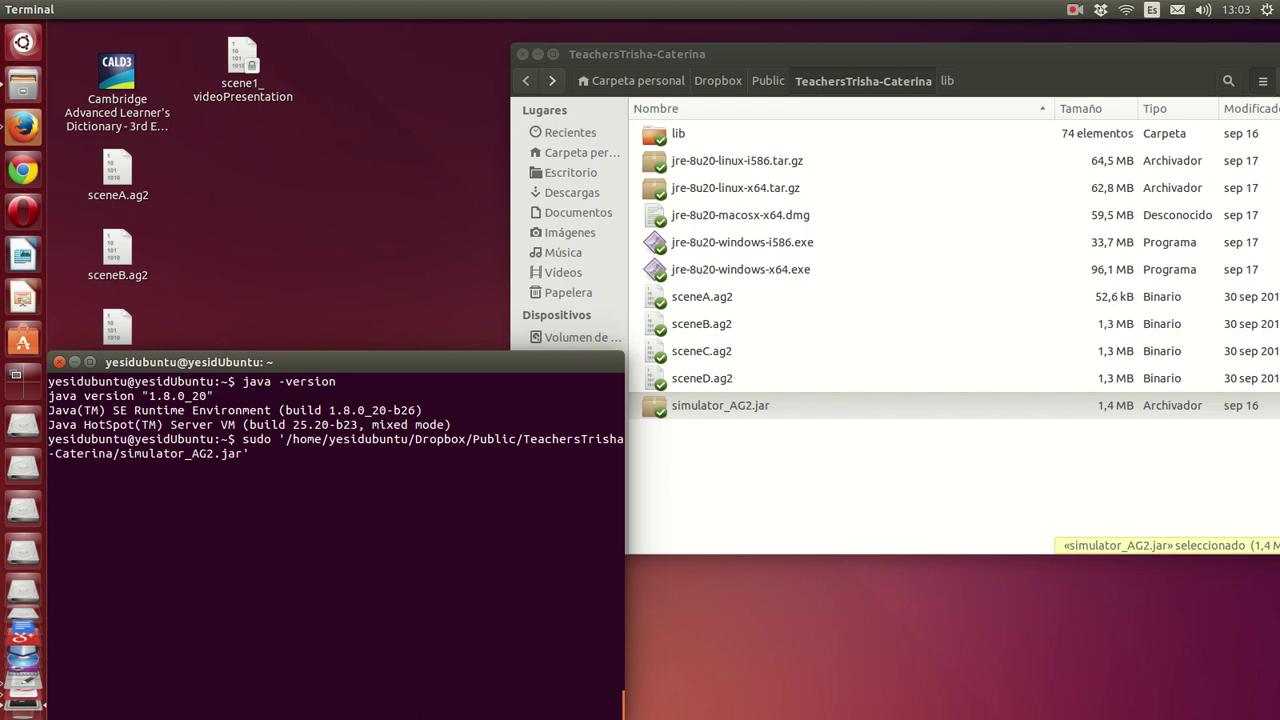
Add java -jar between sudo and the simulator path, run the command and enter the sudo password
{"action": "key", "text": "Left"}
{"action": "key", "text": "Left"}
{"action": "key", "text": "Left"}
{"action": "key", "text": "Right"}
{"action": "key", "text": "Right"}
{"action": "key", "text": "Right"}
{"action": "type", "text": "java -jar"}
{"action": "key", "text": "Return"}
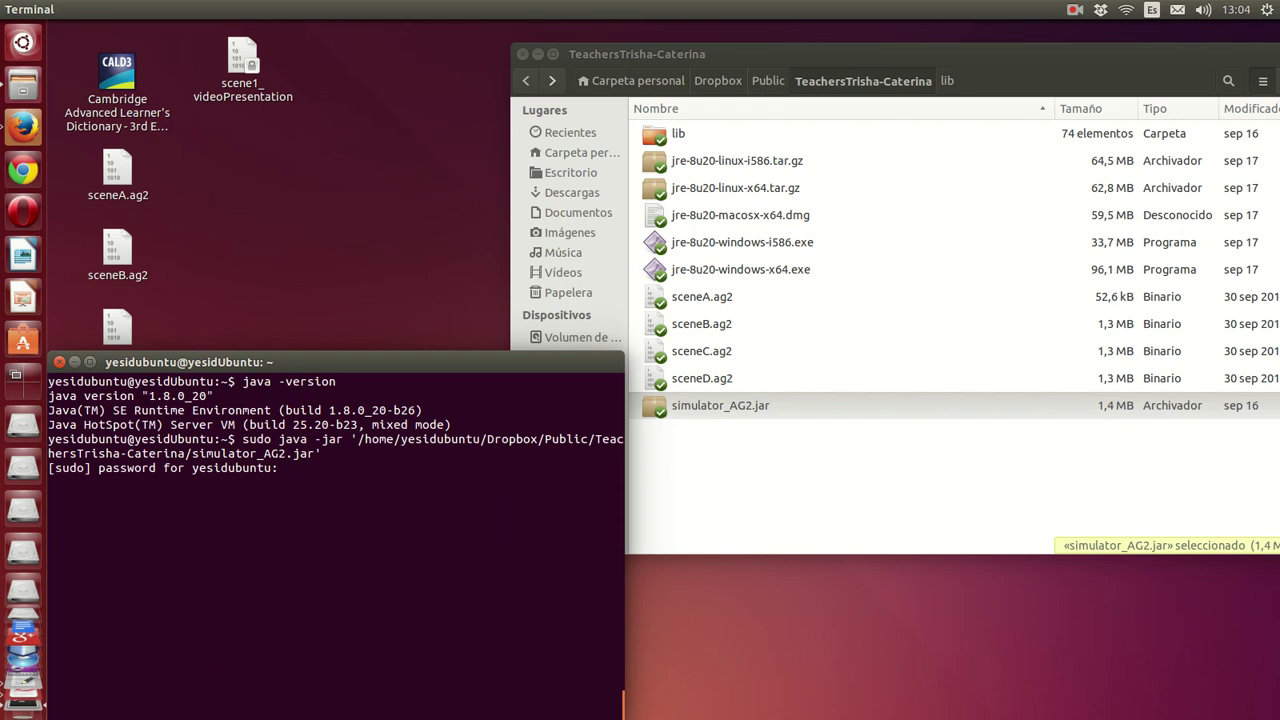
{"action": "key", "text": "Return"}
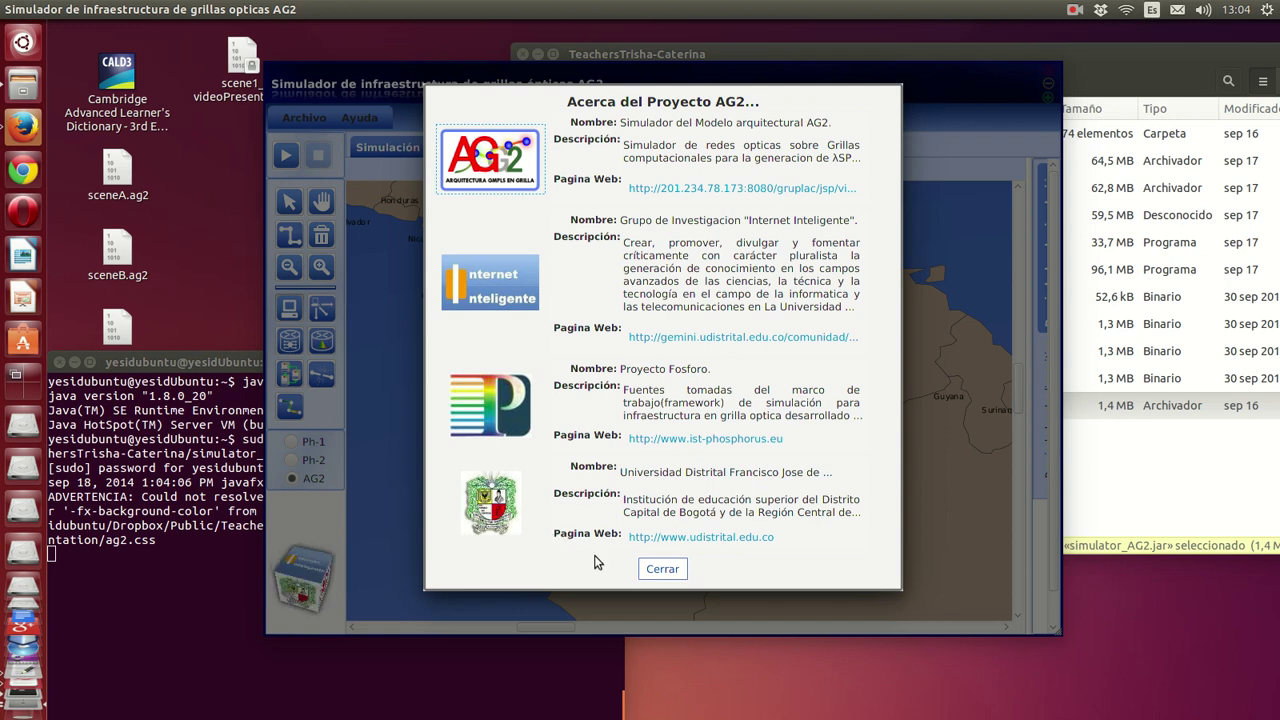
Close the AG2 project information dialog and maximize the simulator window
{"action": "left_click", "coordinate": [662, 575]}
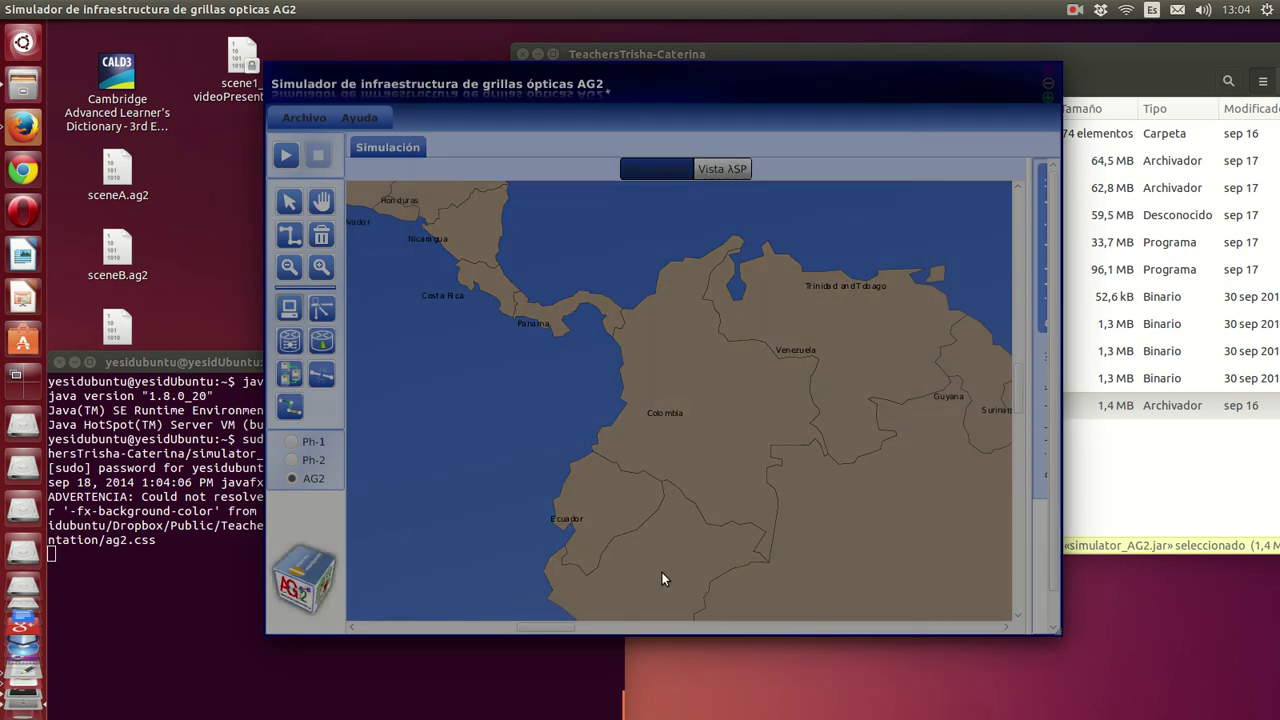
{"action": "left_click", "coordinate": [1048, 97]}
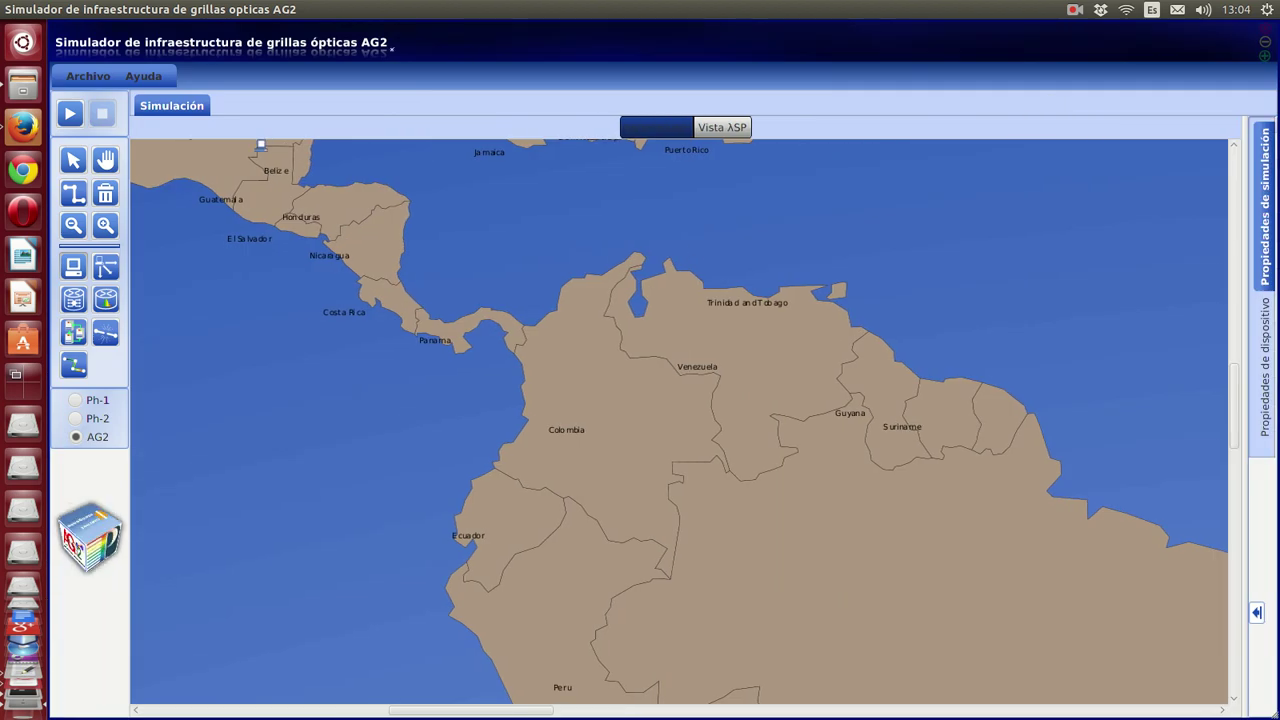
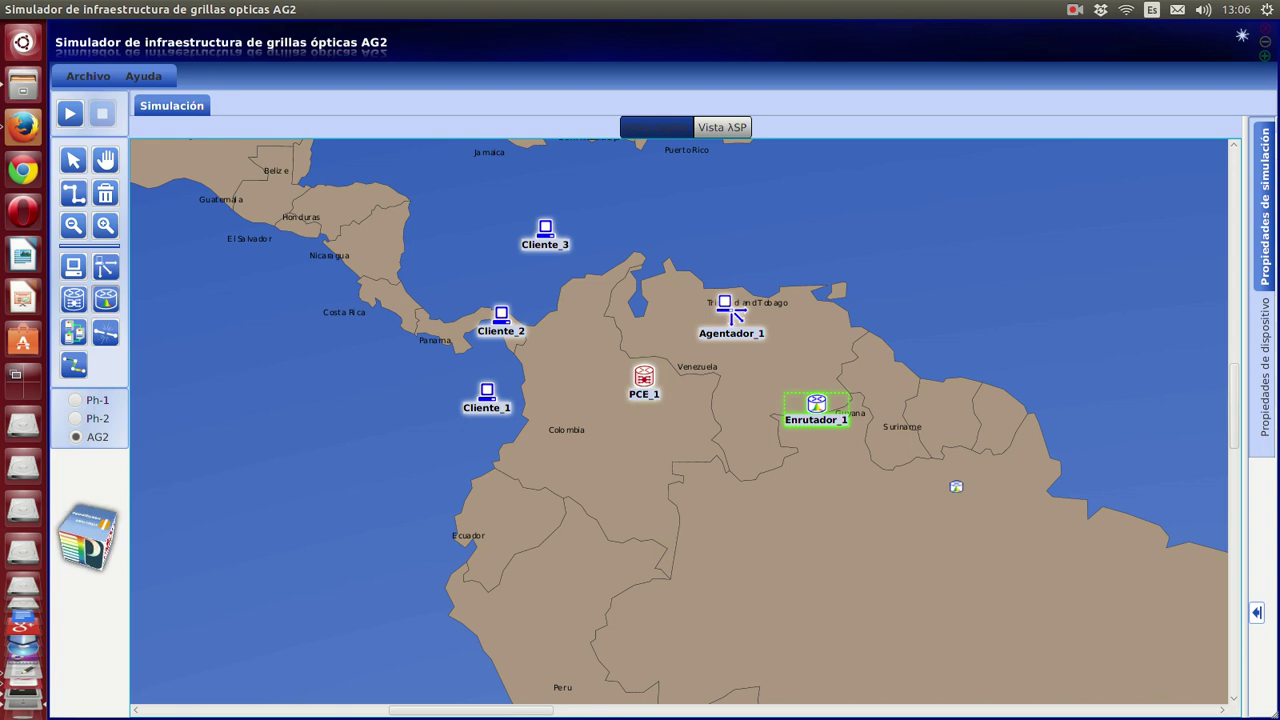
Place four more routers in an arc east and south of Enrutador_1, and a cluster near Peru's eastern border
{"action": "left_click", "coordinate": [992, 465]}
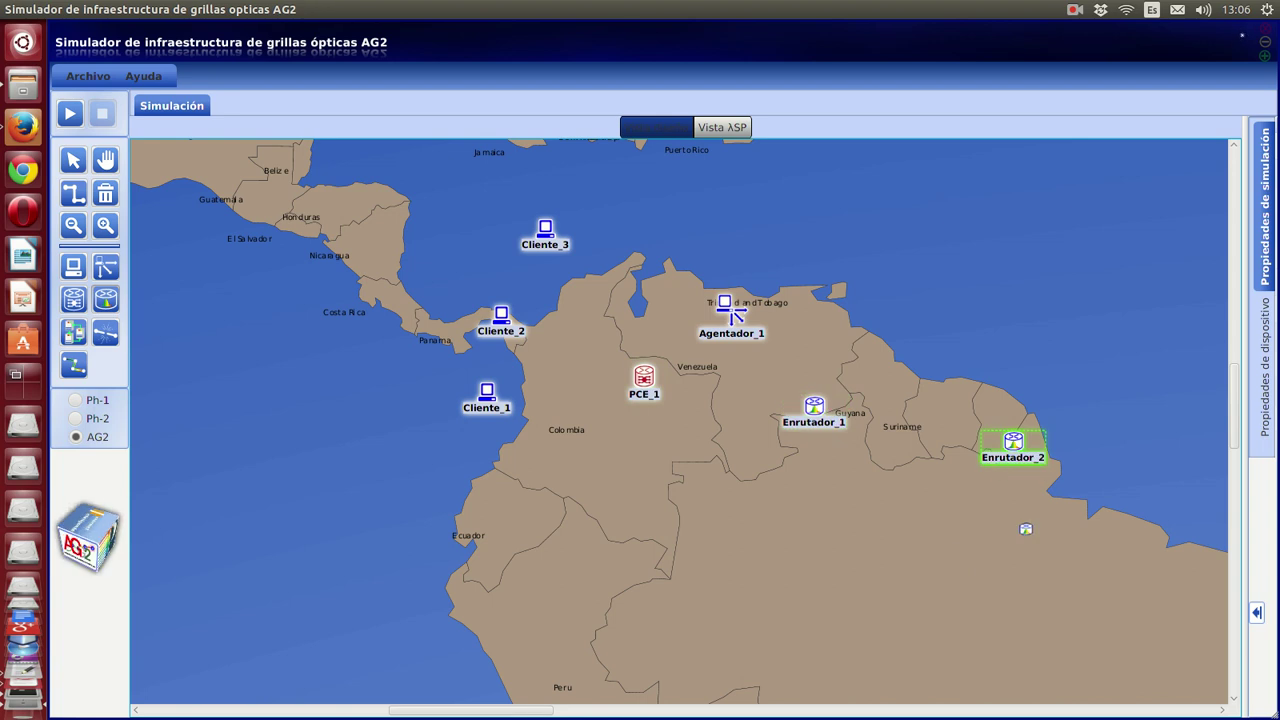
{"action": "left_click", "coordinate": [1025, 528]}
{"action": "left_click", "coordinate": [893, 582]}
{"action": "left_click", "coordinate": [765, 603]}
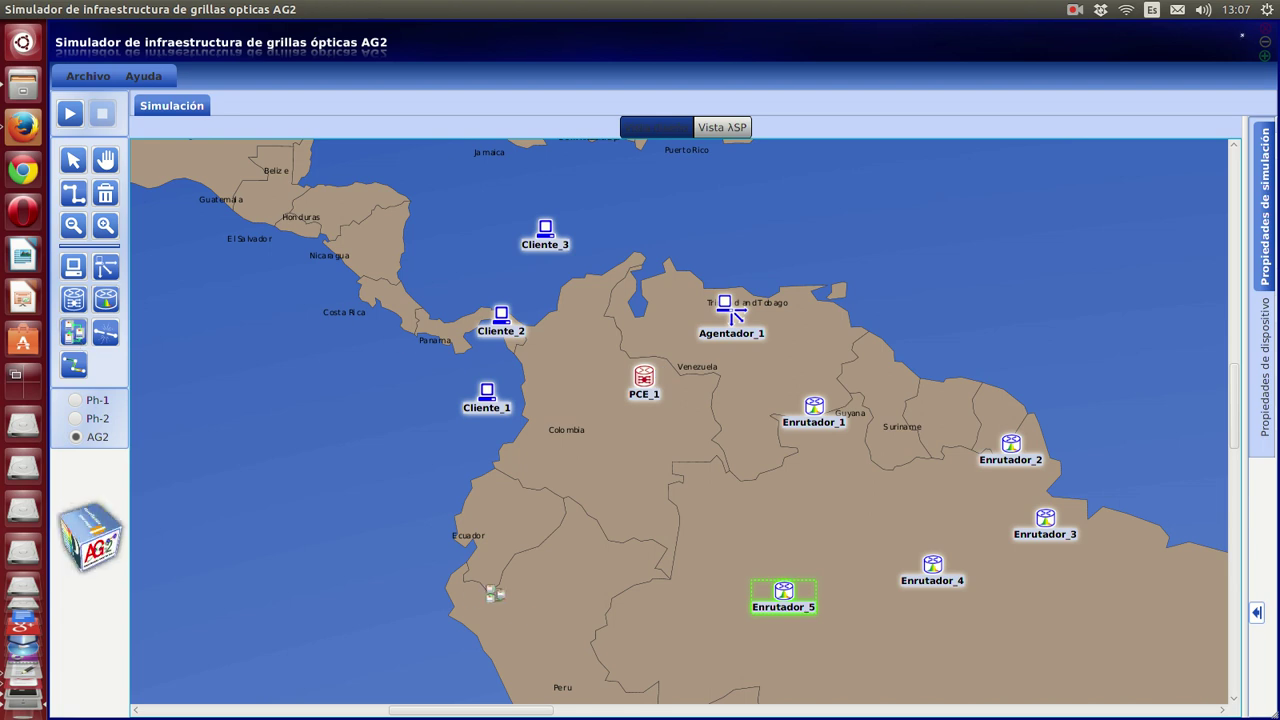
{"action": "left_click", "coordinate": [605, 645]}
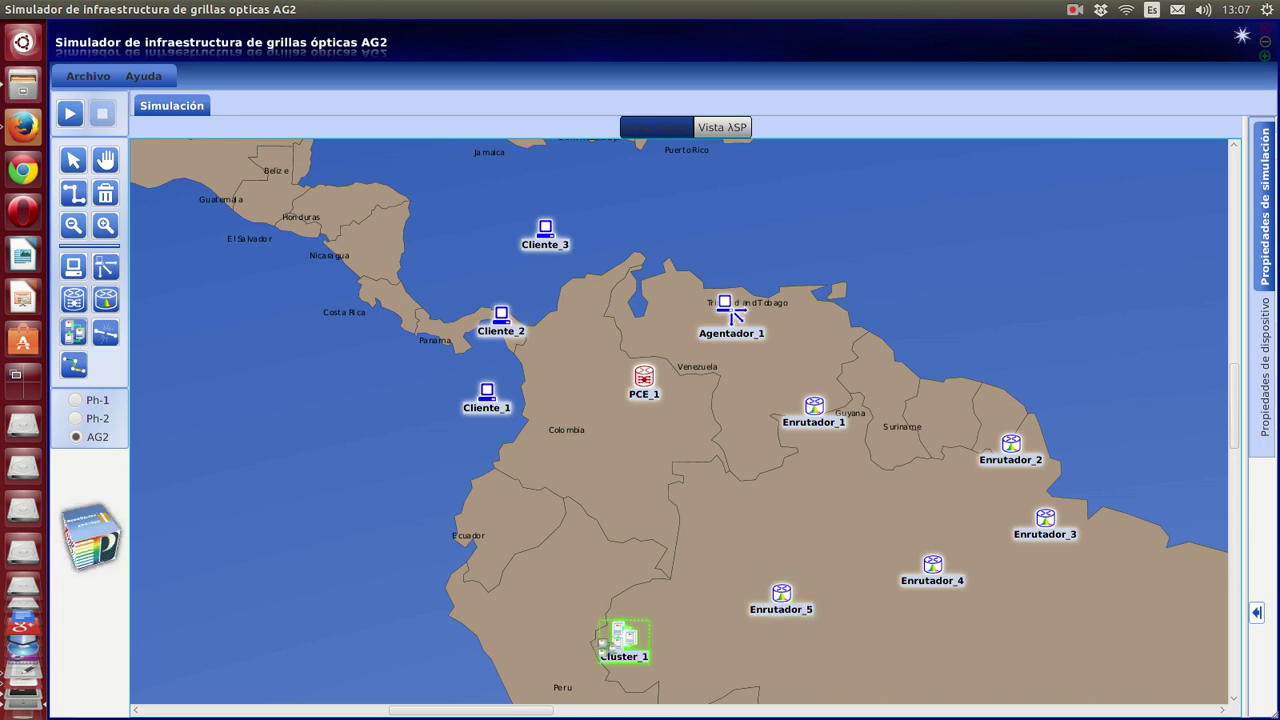
{"action": "left_click", "coordinate": [73, 160]}
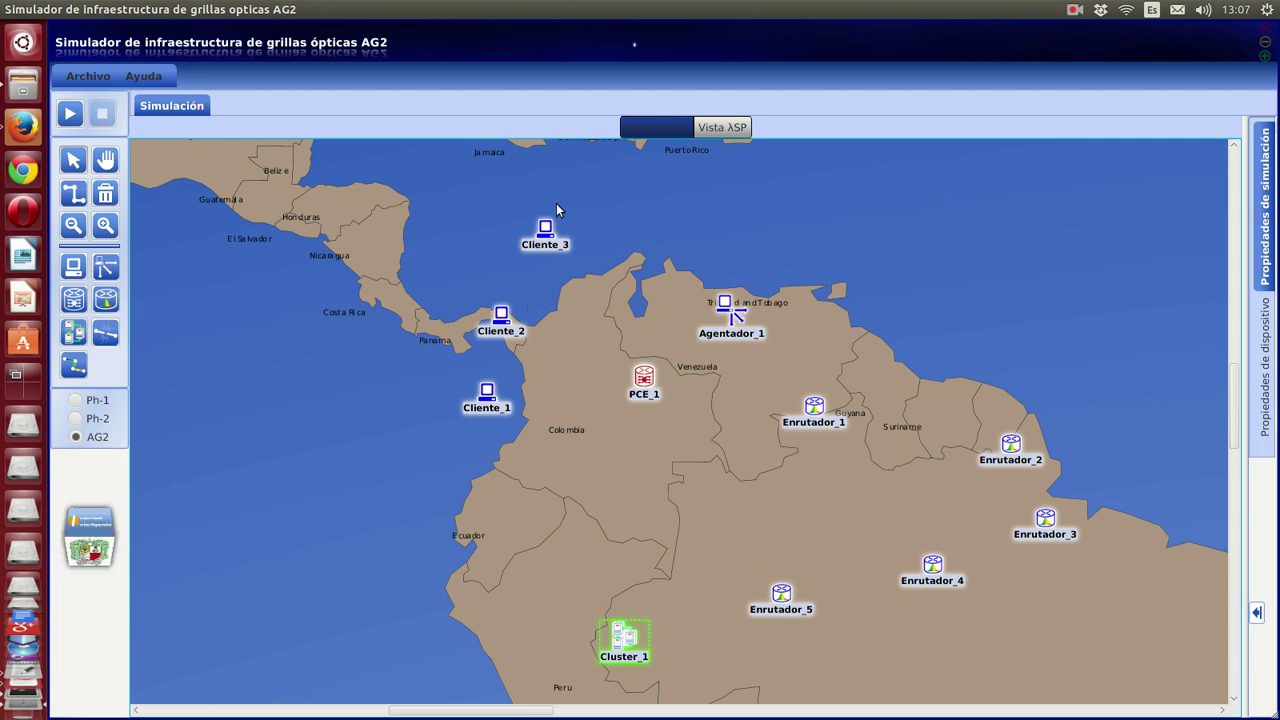
Select Cliente_3, Agentador_1, Cluster_1 and Cliente_2 in turn to point out the devices' roles in the topology
{"action": "left_click", "coordinate": [546, 238]}
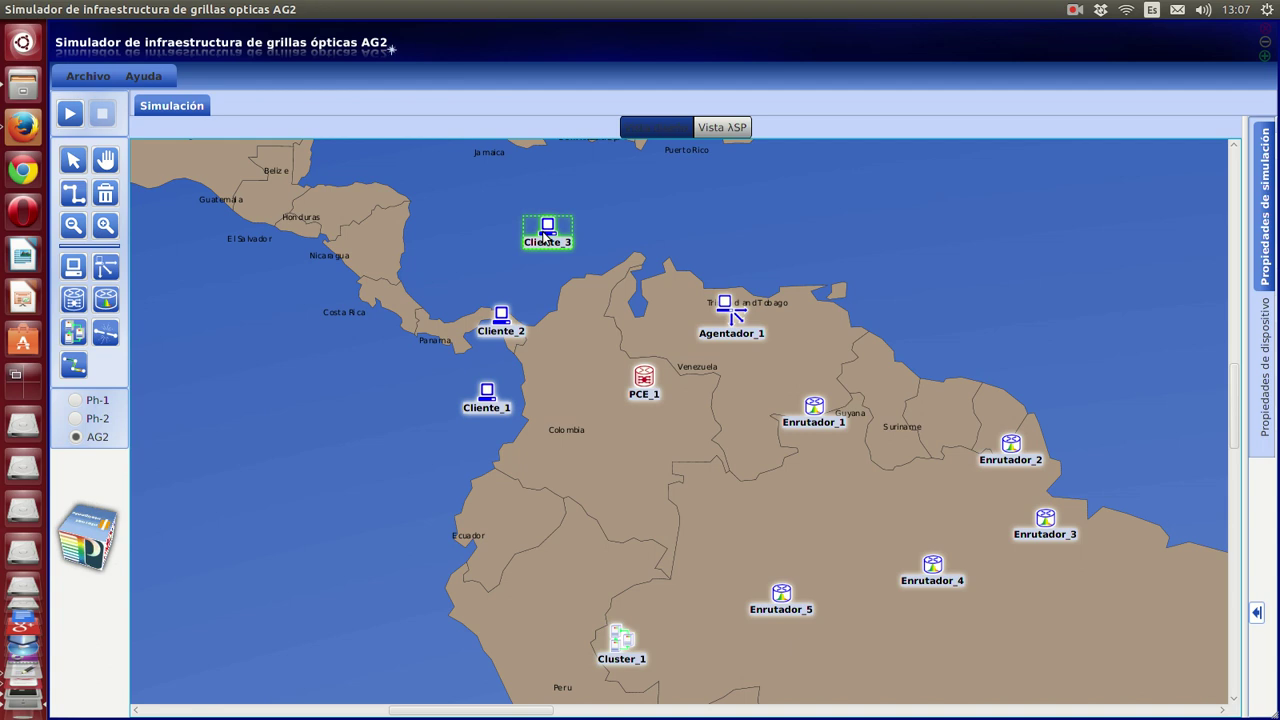
{"action": "left_click", "coordinate": [730, 318]}
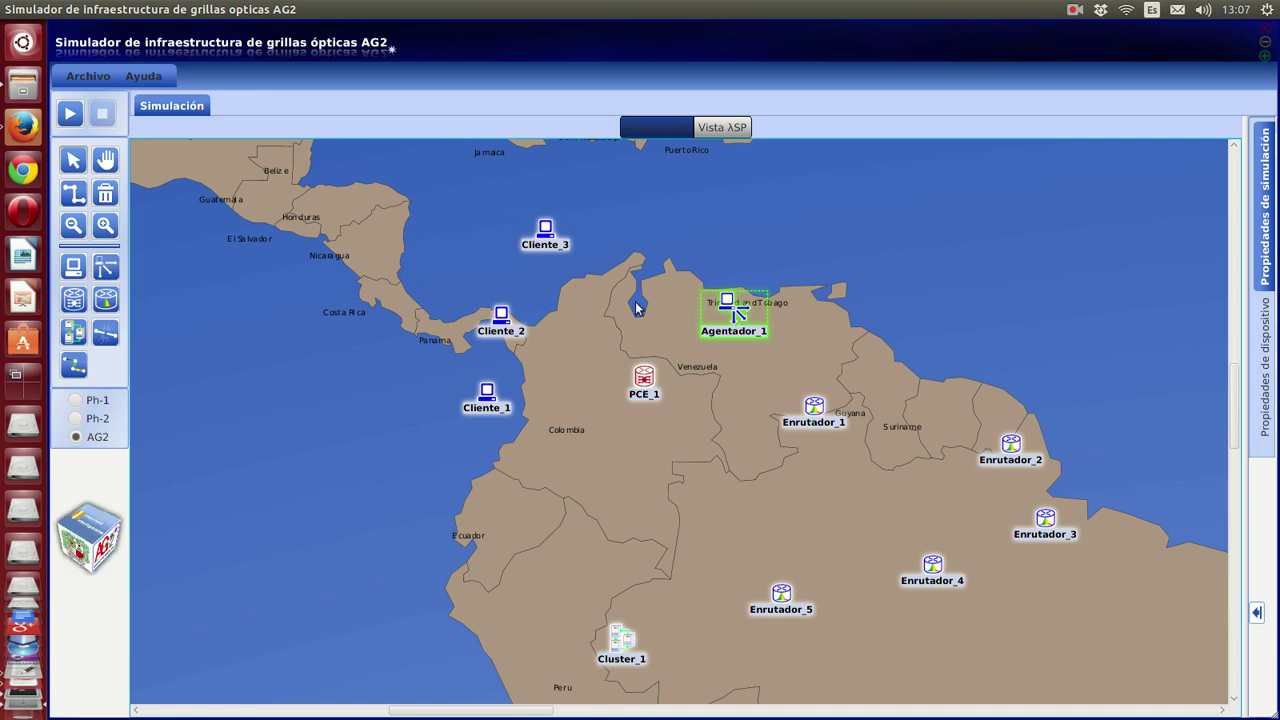
{"action": "left_click", "coordinate": [546, 245]}
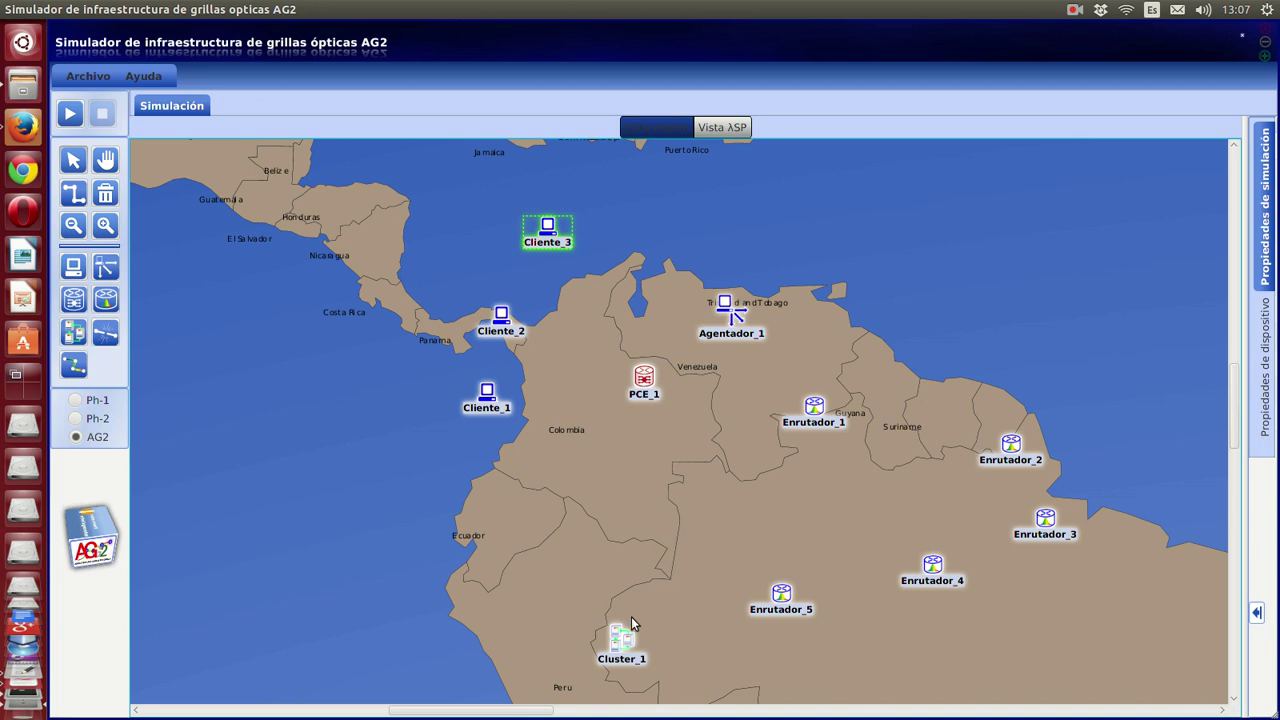
{"action": "left_click", "coordinate": [617, 645]}
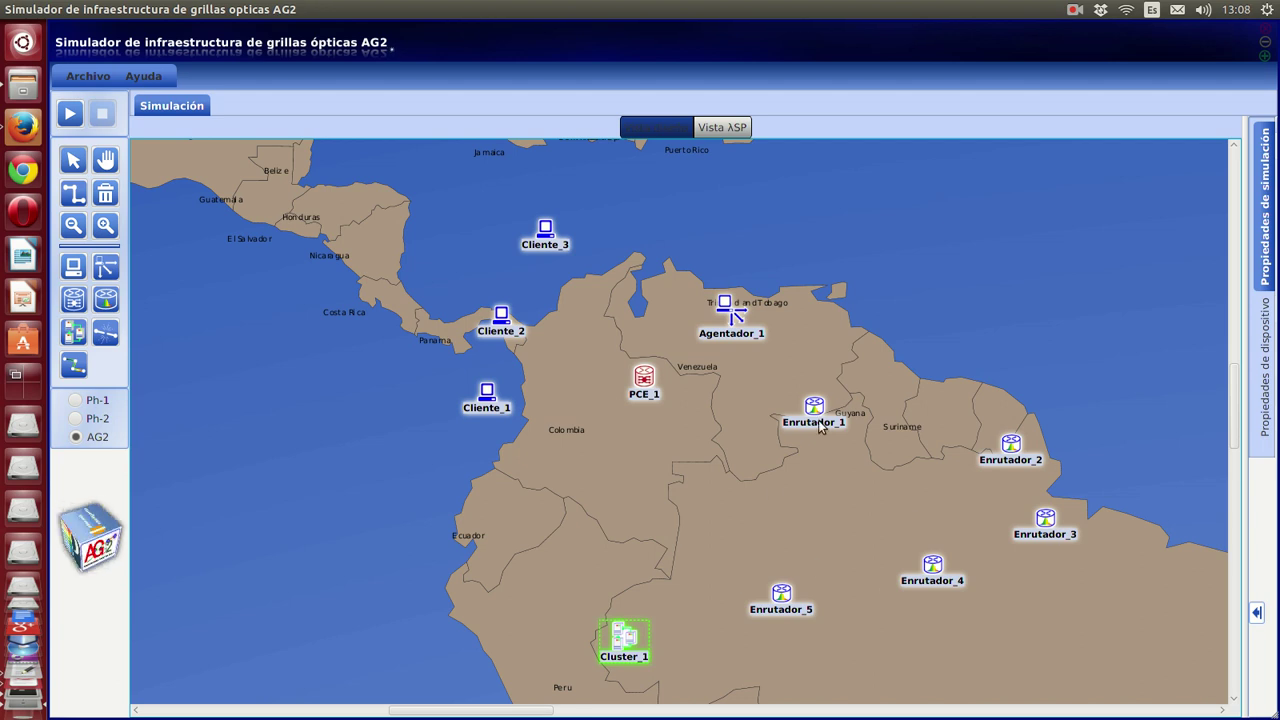
{"action": "left_click", "coordinate": [504, 323]}
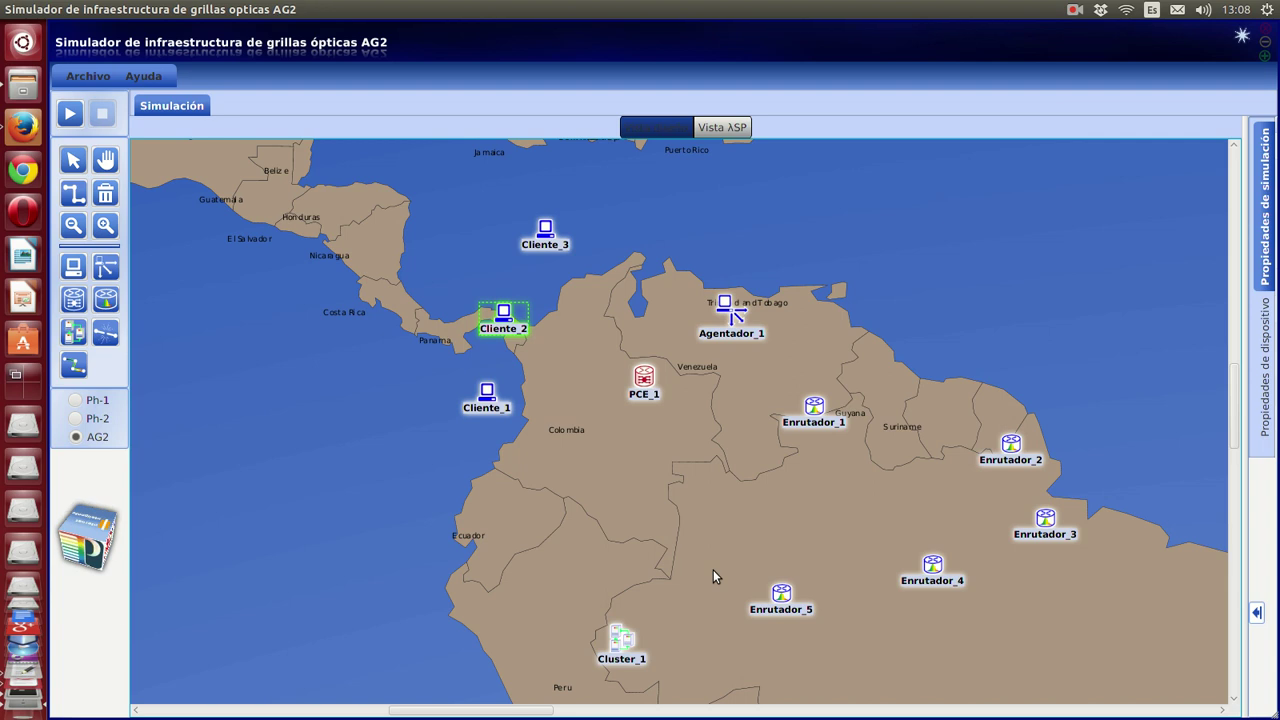
{"action": "left_click", "coordinate": [621, 647]}
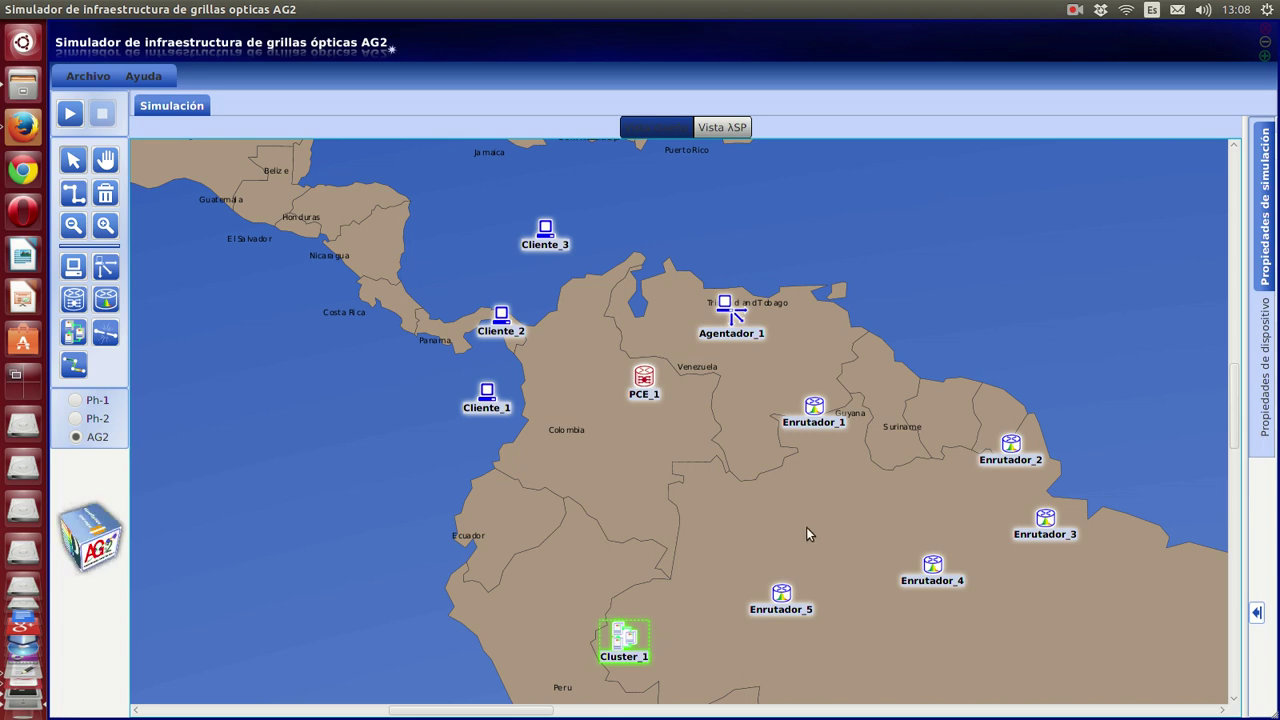
{"action": "left_click", "coordinate": [500, 318]}
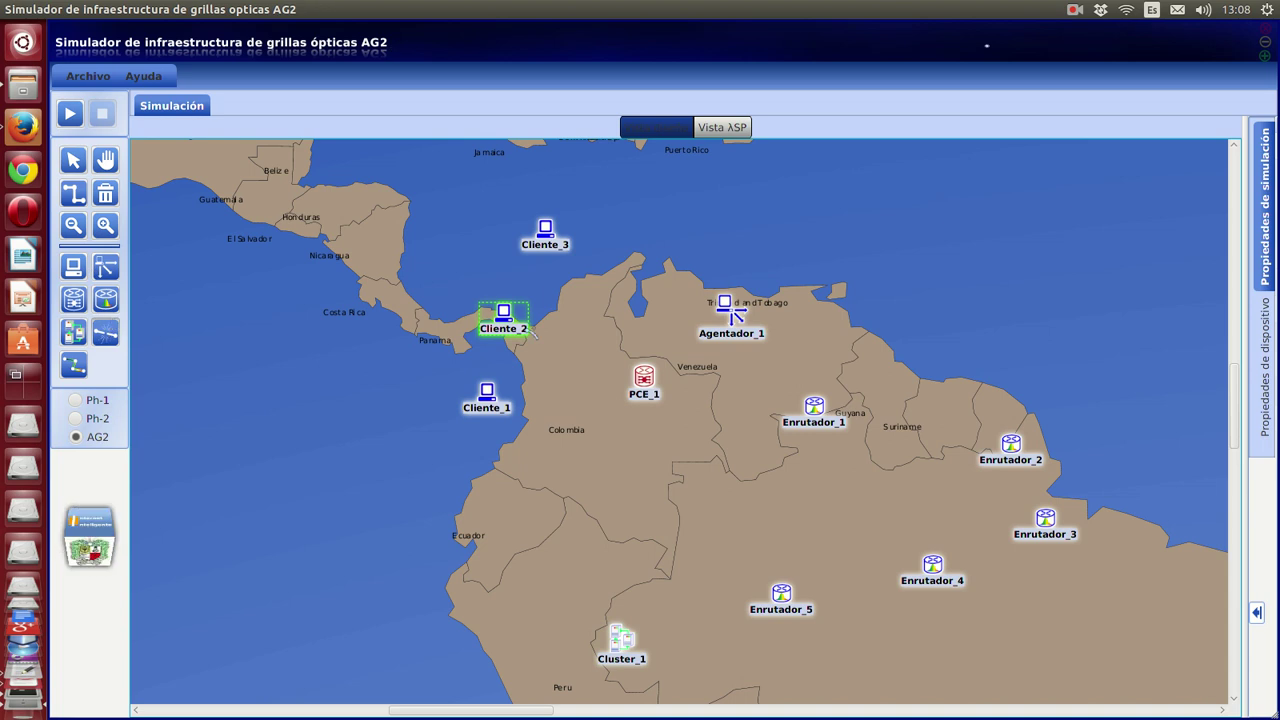
Link Cliente_1 to Enrutador_1, and connect Cliente_2, Cliente_3 and Agentador_1 to PCE_1
{"action": "left_click_drag", "start_coordinate": [503, 315], "coordinate": [644, 377]}
{"action": "left_click_drag", "start_coordinate": [493, 400], "coordinate": [818, 409]}
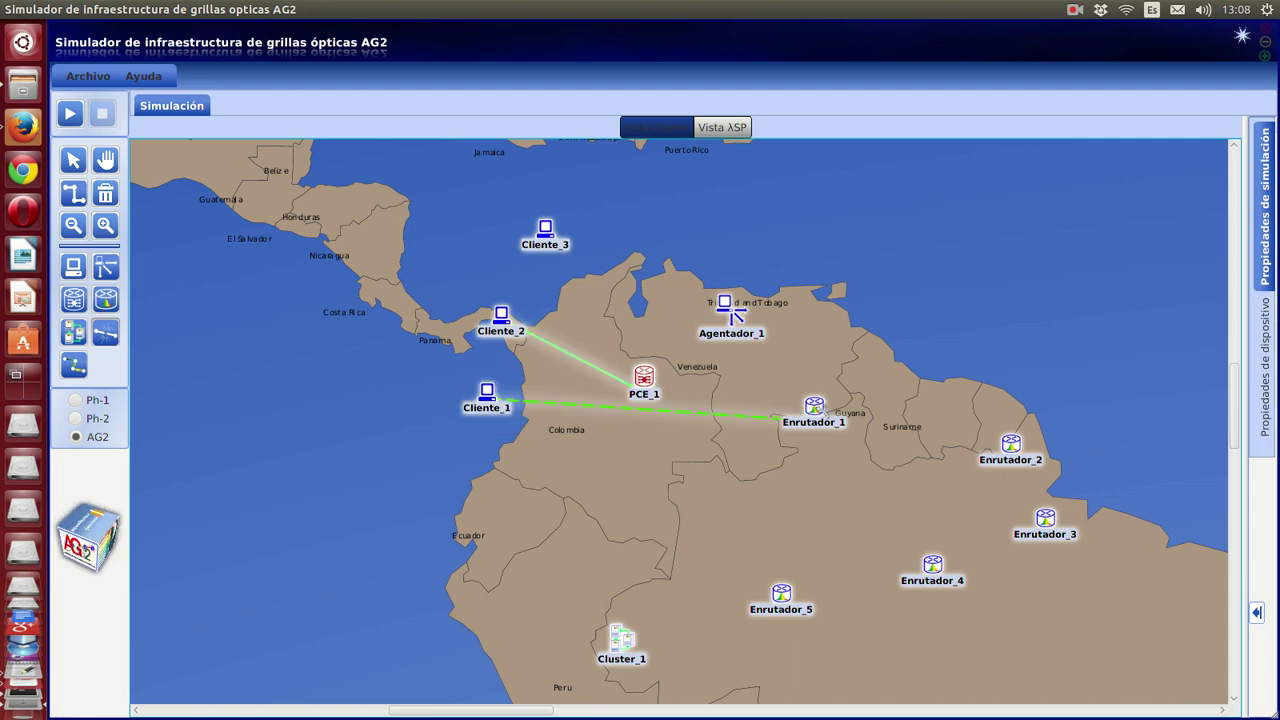
{"action": "left_click_drag", "start_coordinate": [557, 231], "coordinate": [735, 314]}
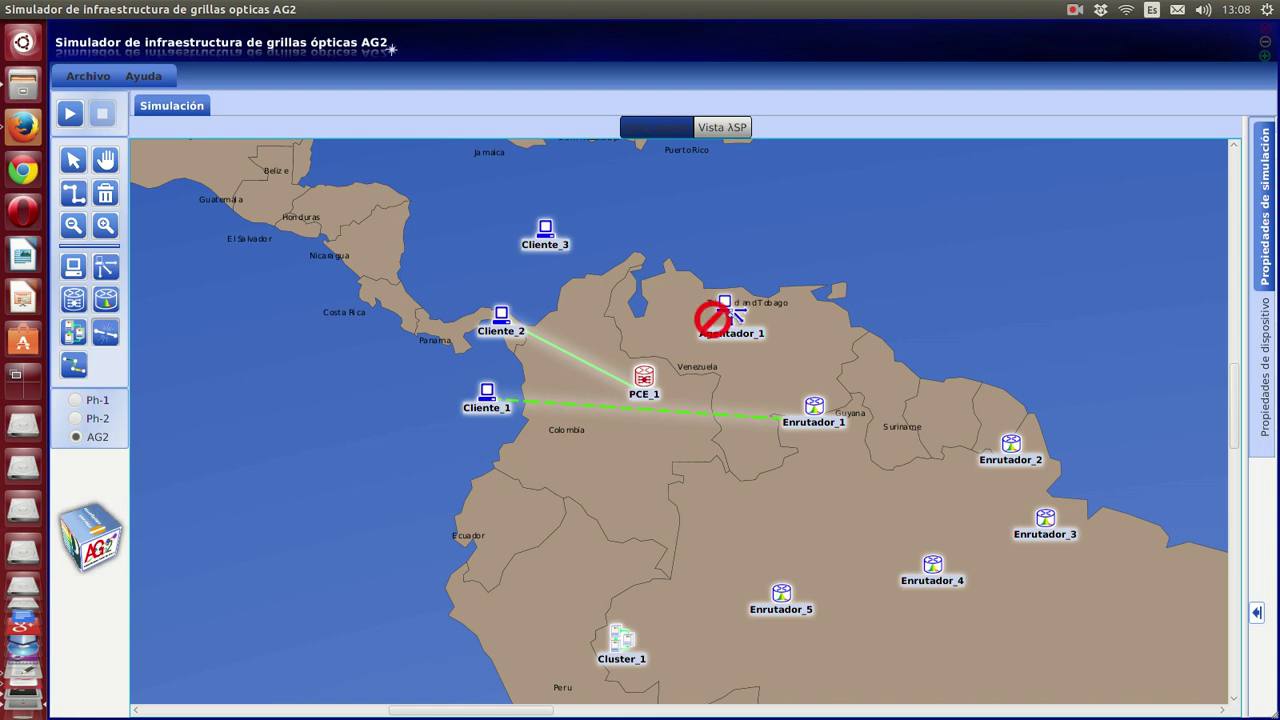
{"action": "left_click_drag", "start_coordinate": [545, 229], "coordinate": [737, 317]}
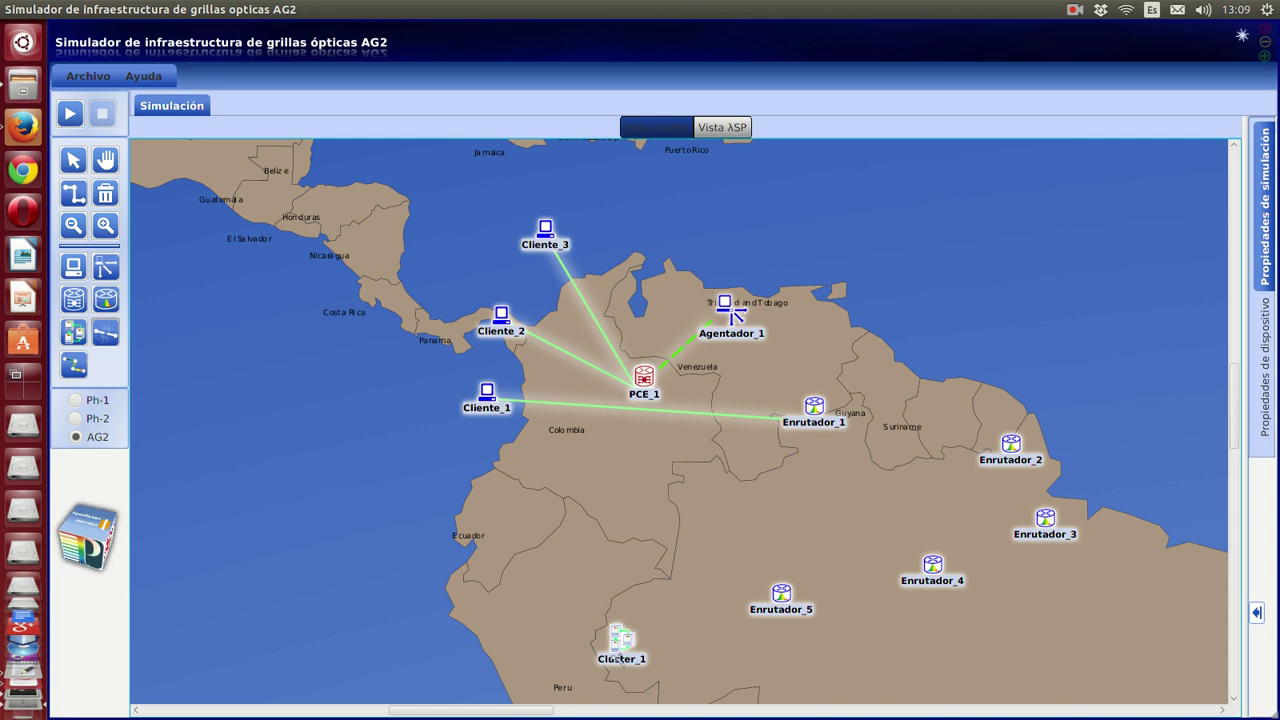
Link Cluster_1 through Enrutador_5, Enrutador_4, Enrutador_3 and Enrutador_2 to Enrutador_1, and connect PCE_1 to Enrutador_1
{"action": "left_click_drag", "start_coordinate": [620, 645], "coordinate": [1045, 530]}
{"action": "left_click_drag", "start_coordinate": [1045, 520], "coordinate": [1011, 445]}
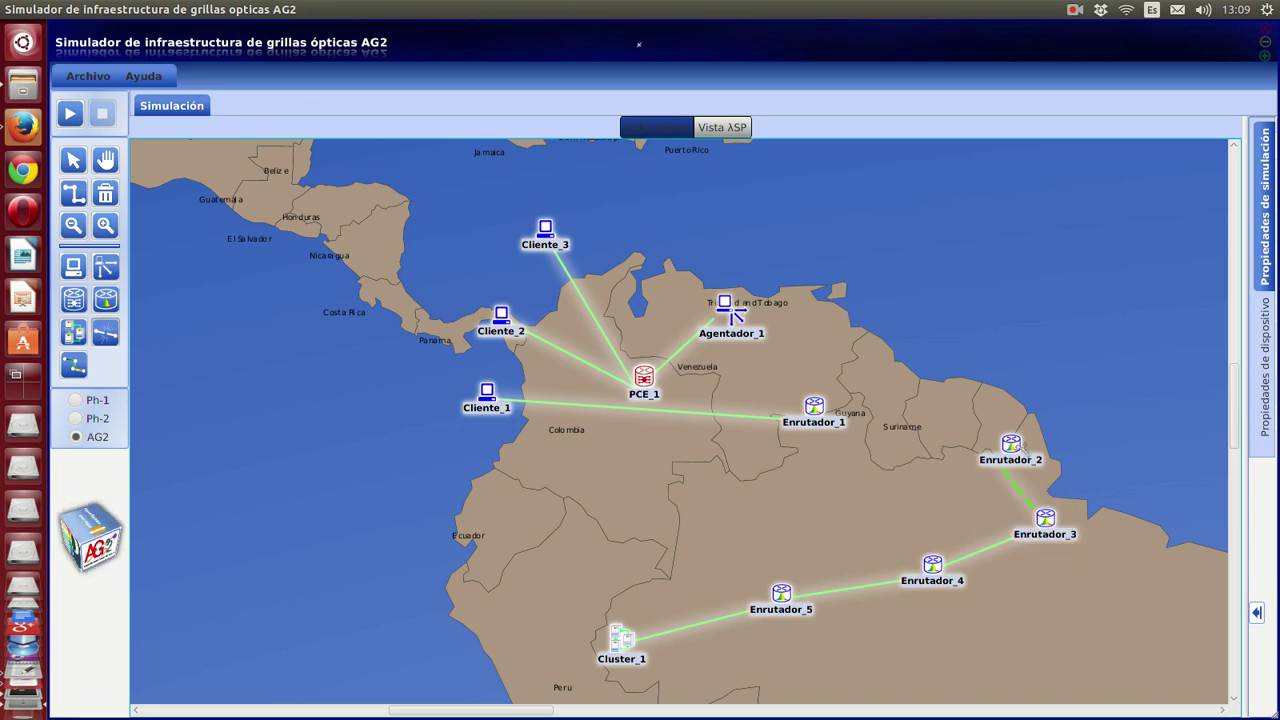
{"action": "left_click_drag", "start_coordinate": [827, 430], "coordinate": [816, 410]}
{"action": "left_click_drag", "start_coordinate": [657, 378], "coordinate": [826, 409]}
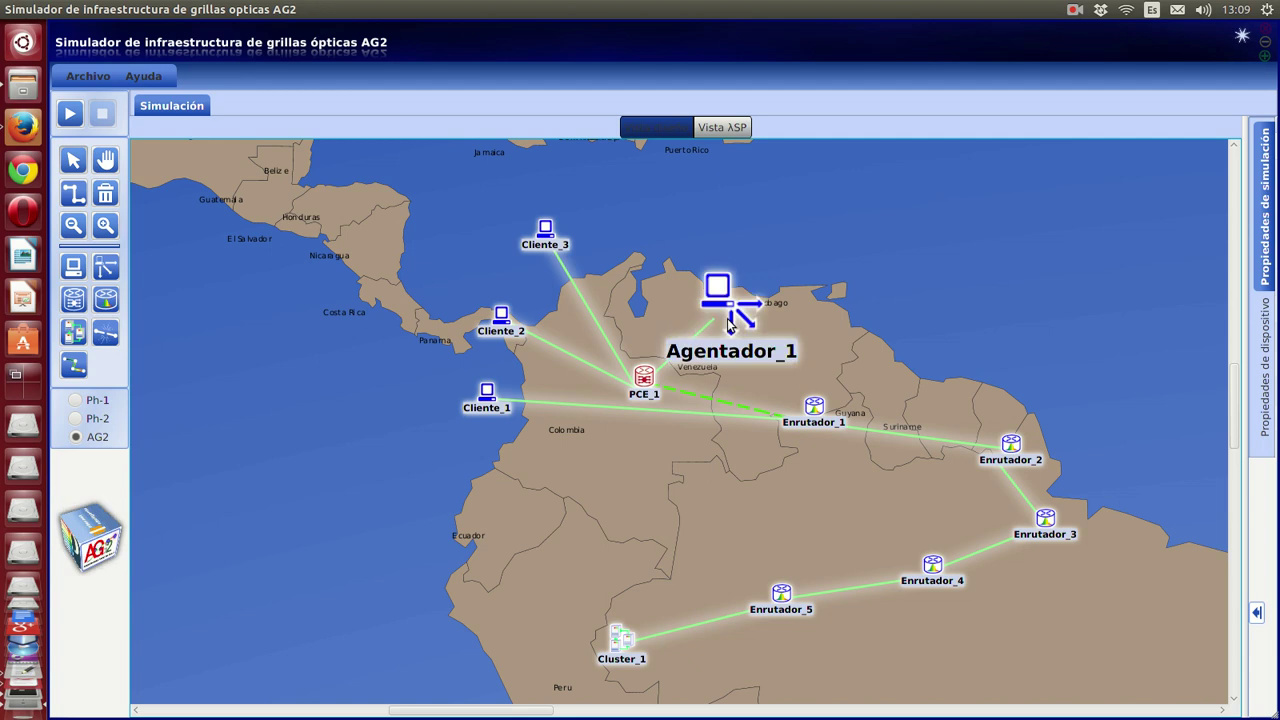
Show the device properties of Agentador_1 and set its PCE to PCE_1
{"action": "left_click", "coordinate": [726, 330]}
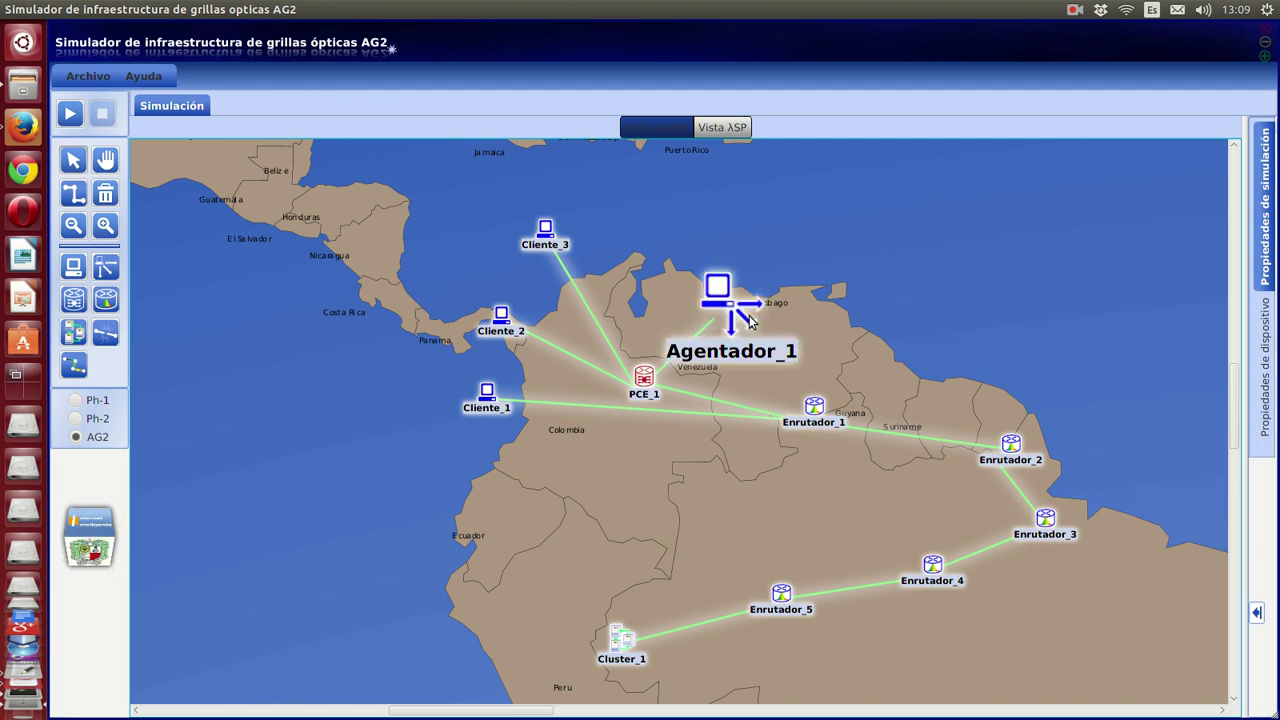
{"action": "left_click", "coordinate": [1257, 612]}
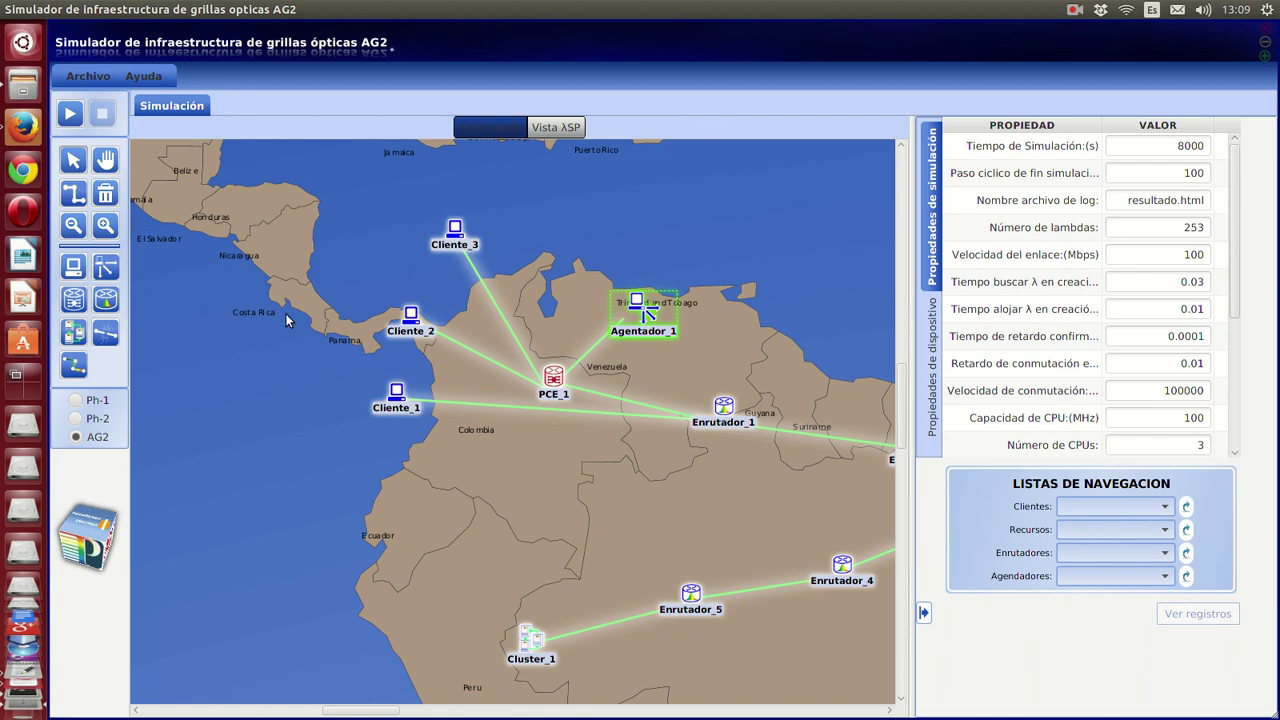
{"action": "left_click", "coordinate": [933, 366]}
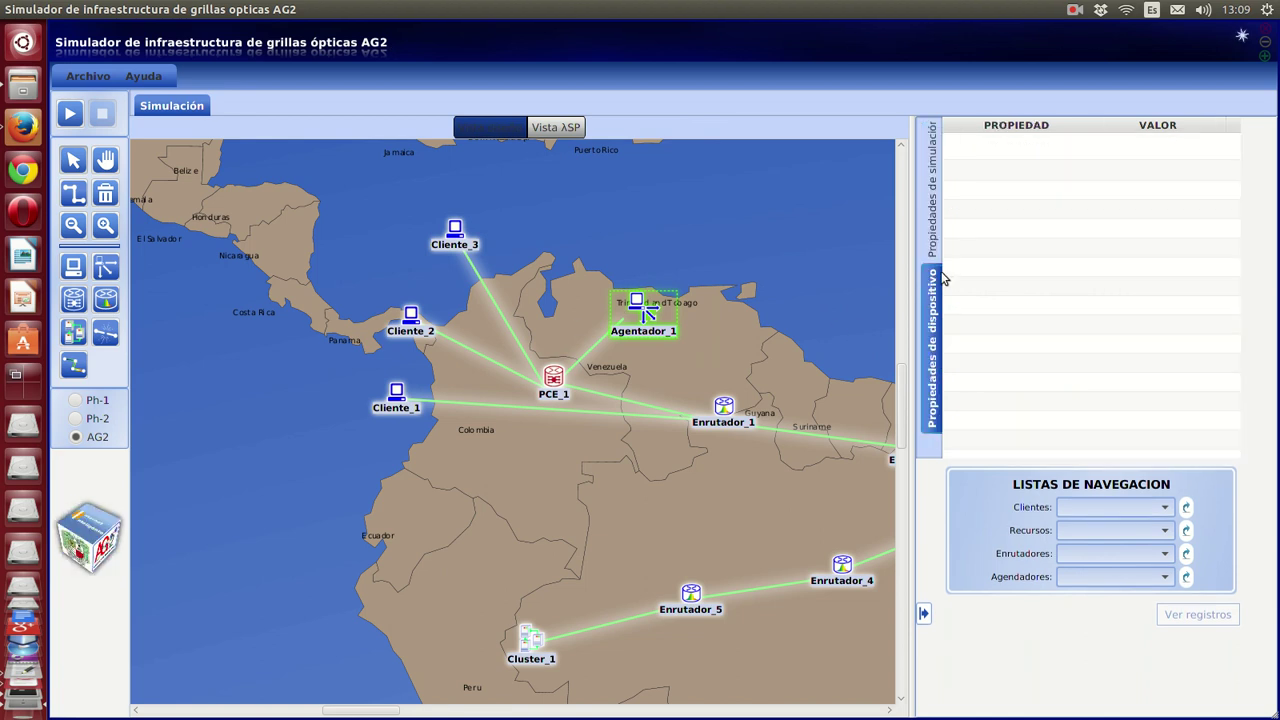
{"action": "left_click_drag", "start_coordinate": [650, 315], "coordinate": [648, 317]}
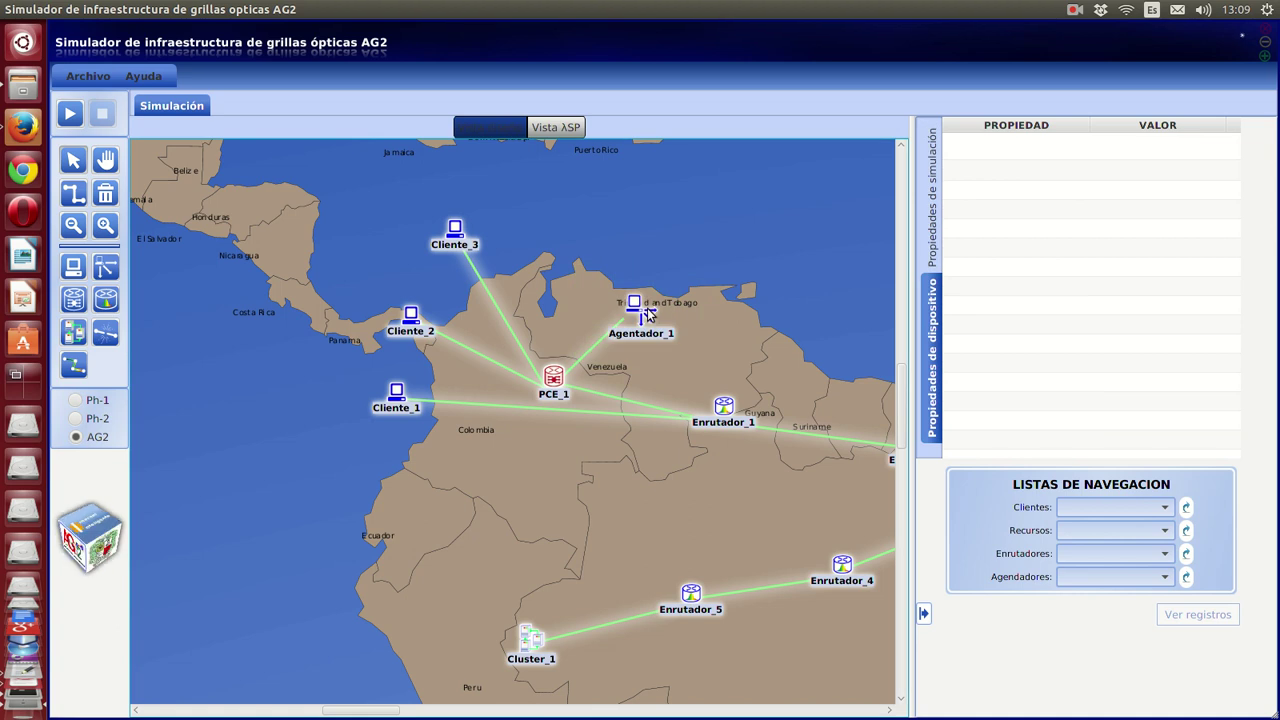
{"action": "left_click", "coordinate": [644, 314]}
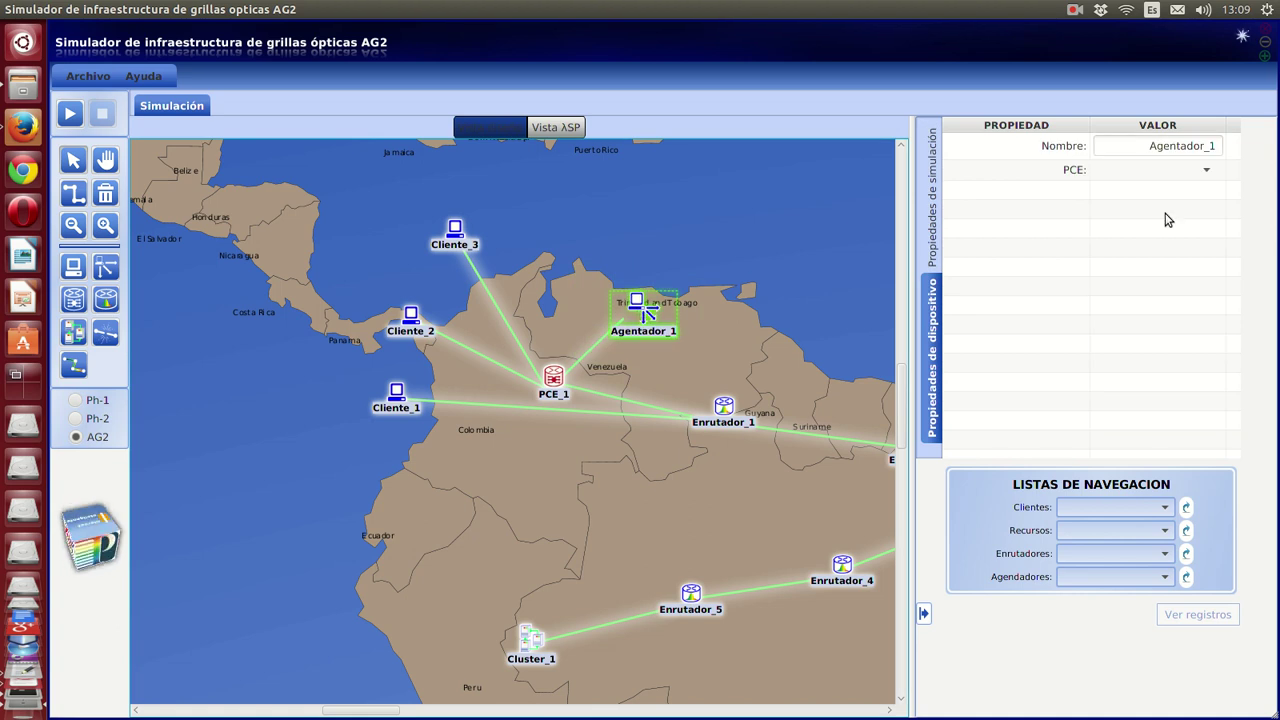
{"action": "left_click", "coordinate": [1207, 172]}
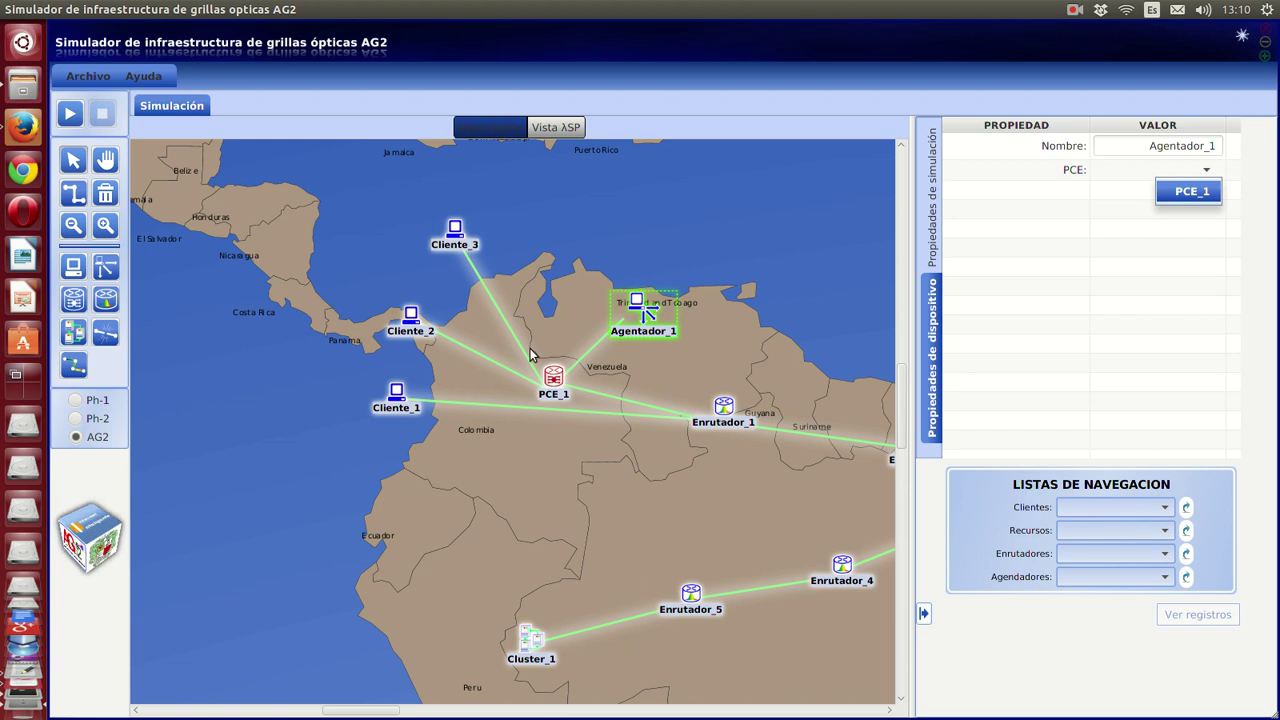
{"action": "left_click", "coordinate": [1188, 191]}
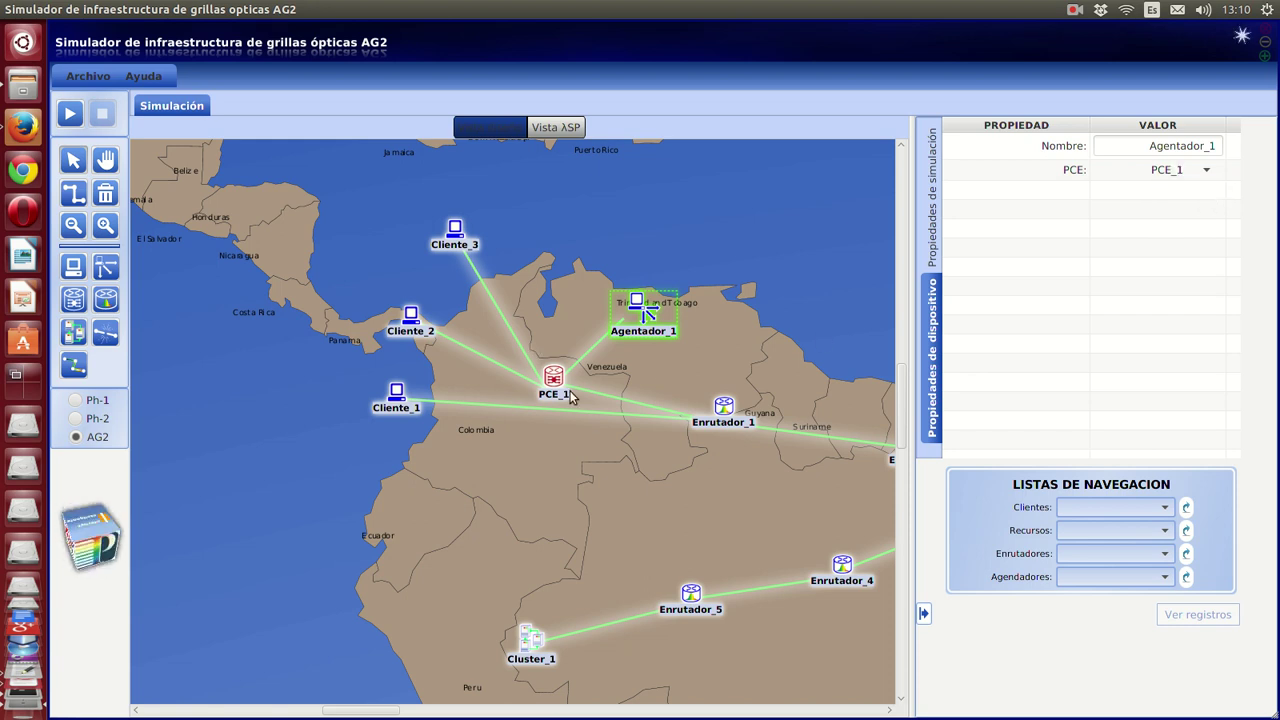
Move PCE_1 northwest and Agentador_1 slightly north on the map, and select the link between Cliente_3 and PCE_1
{"action": "left_click_drag", "start_coordinate": [552, 352], "coordinate": [533, 290]}
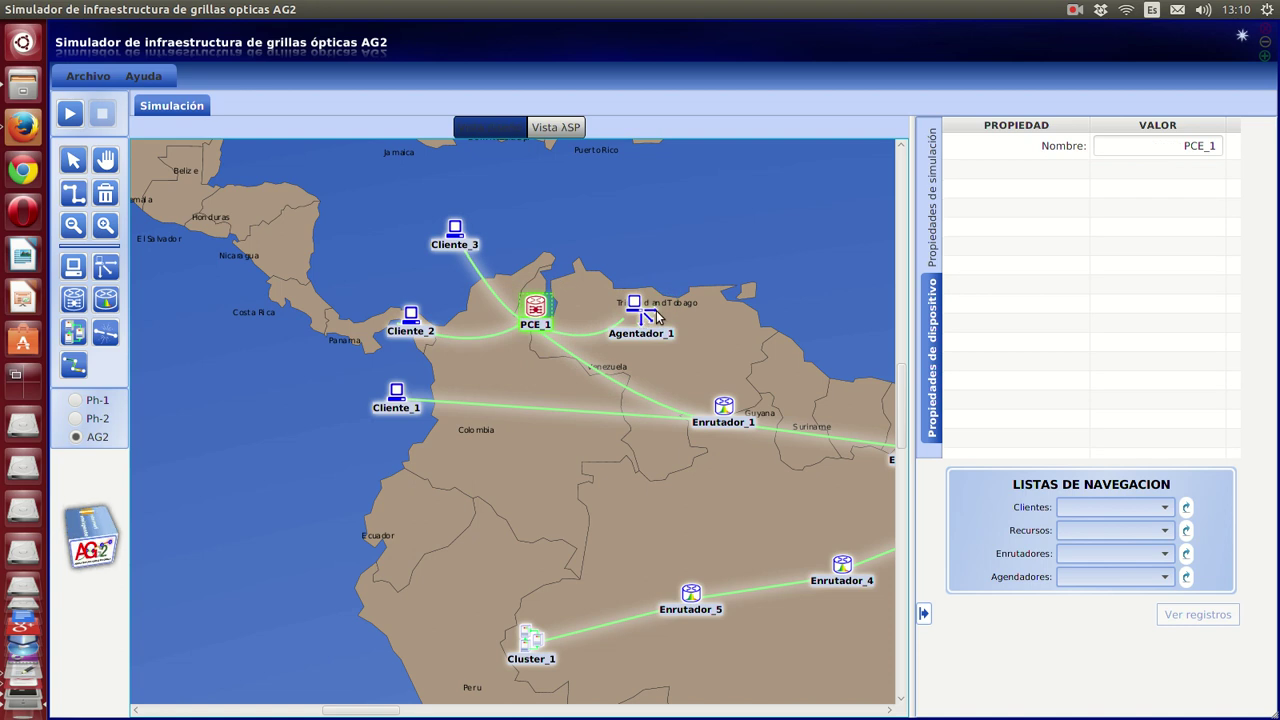
{"action": "left_click", "coordinate": [642, 300]}
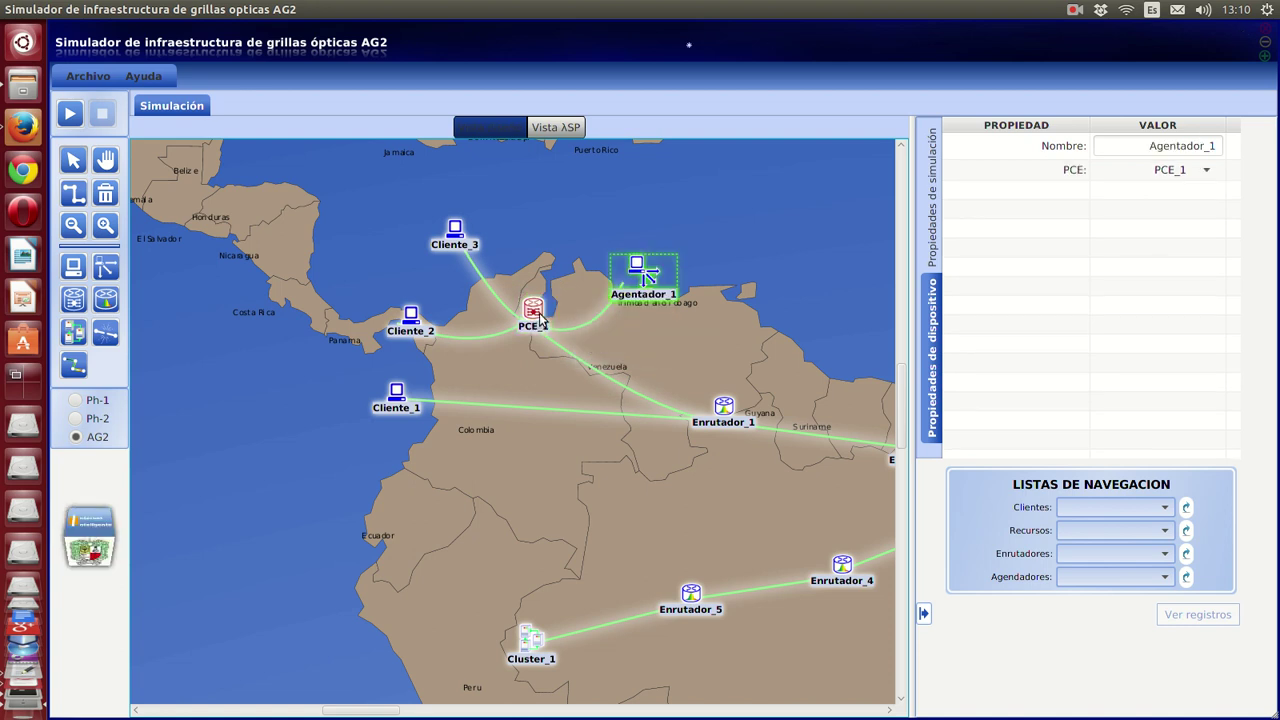
{"action": "left_click", "coordinate": [543, 314]}
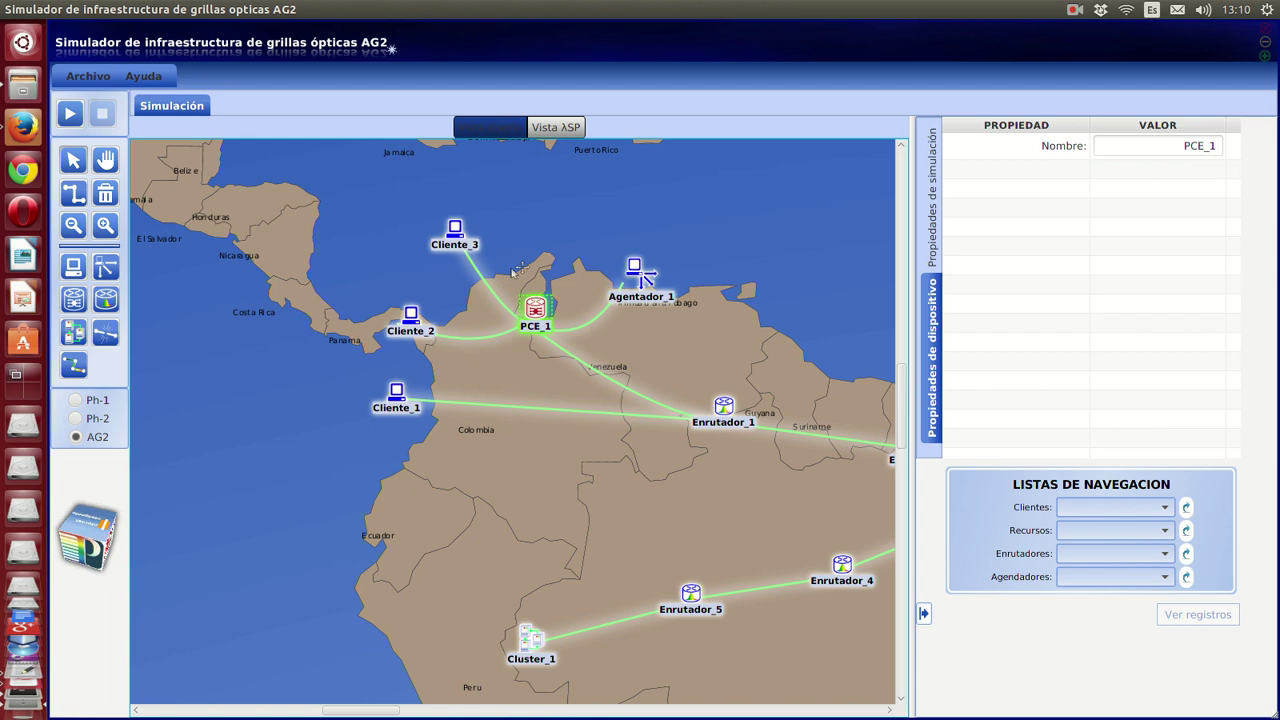
{"action": "left_click", "coordinate": [508, 280]}
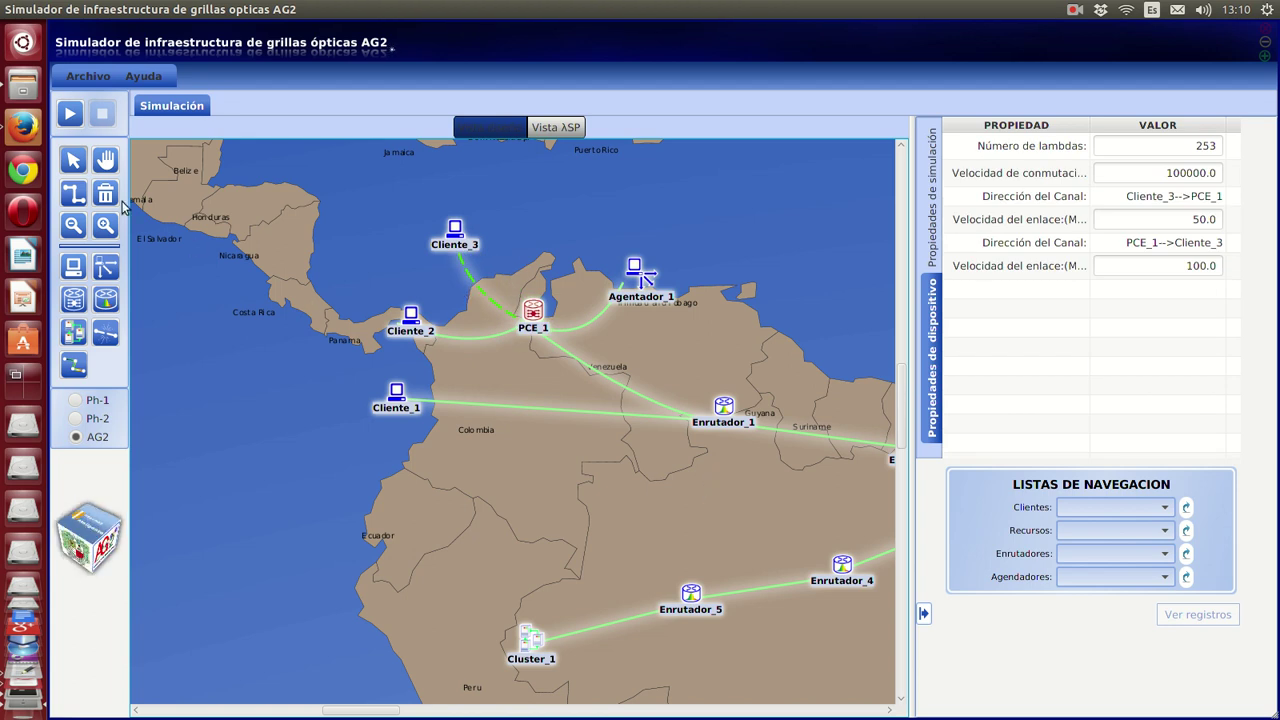
Add a vertex to the link between Cliente_2 and PCE_1 and pull it southeast to bend the link
{"action": "left_click", "coordinate": [106, 161]}
{"action": "left_click_drag", "start_coordinate": [637, 464], "coordinate": [494, 428]}
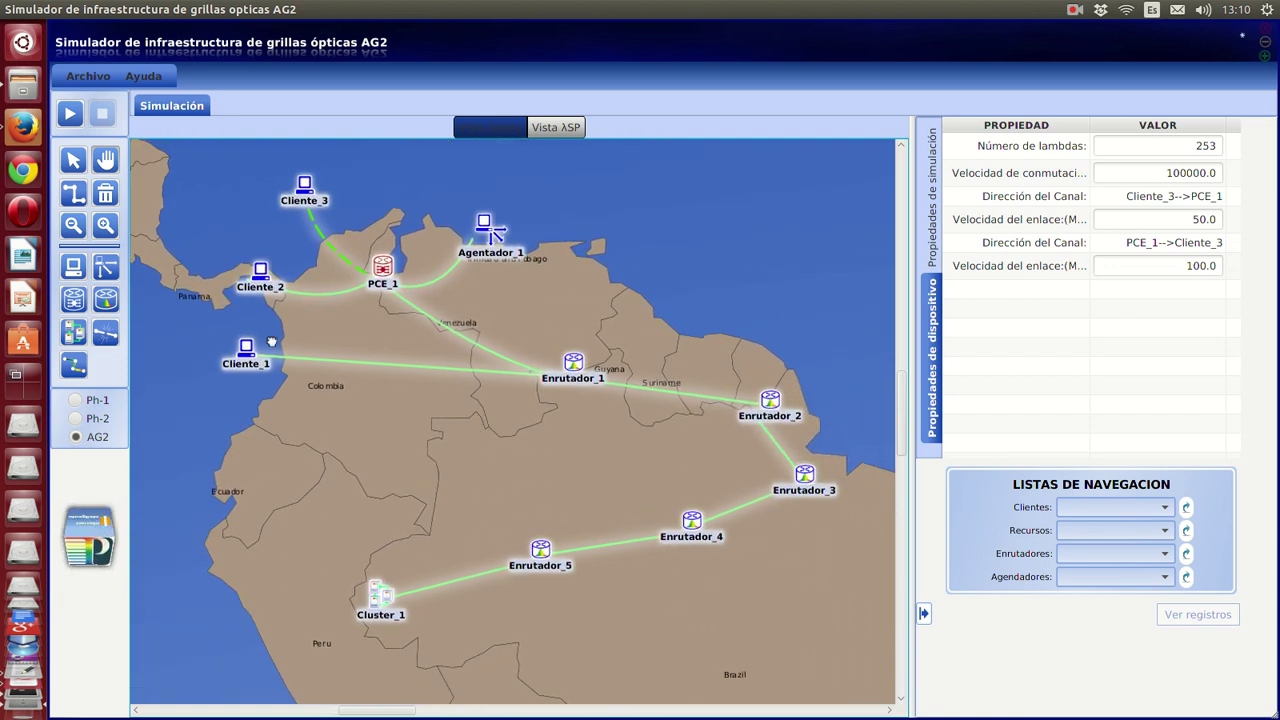
{"action": "left_click", "coordinate": [71, 224]}
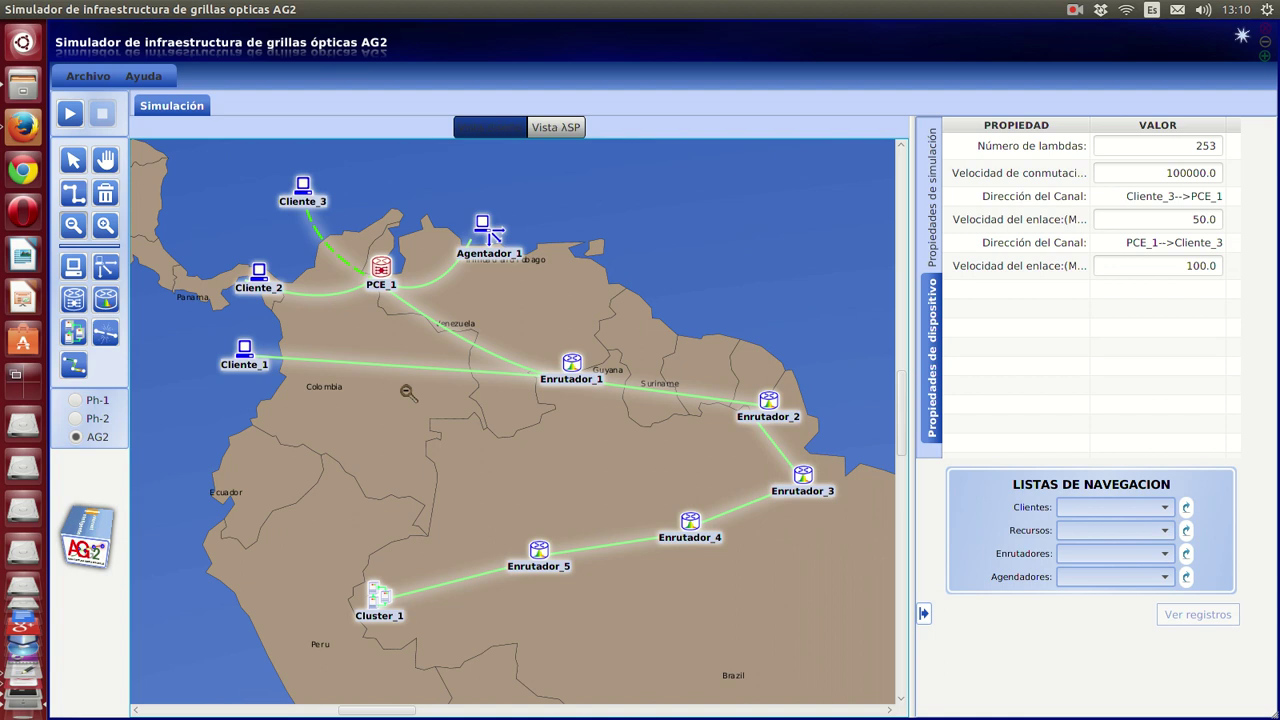
{"action": "left_click", "coordinate": [481, 423]}
{"action": "left_click", "coordinate": [105, 226]}
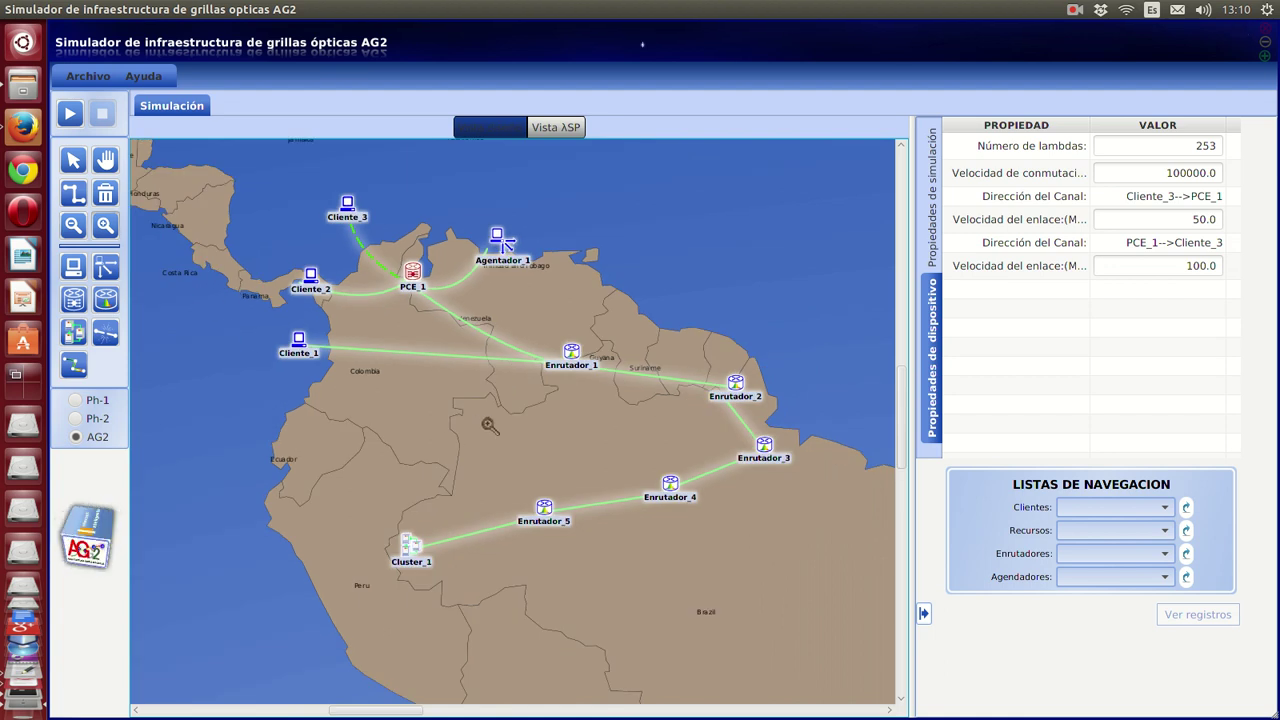
{"action": "left_click", "coordinate": [505, 425]}
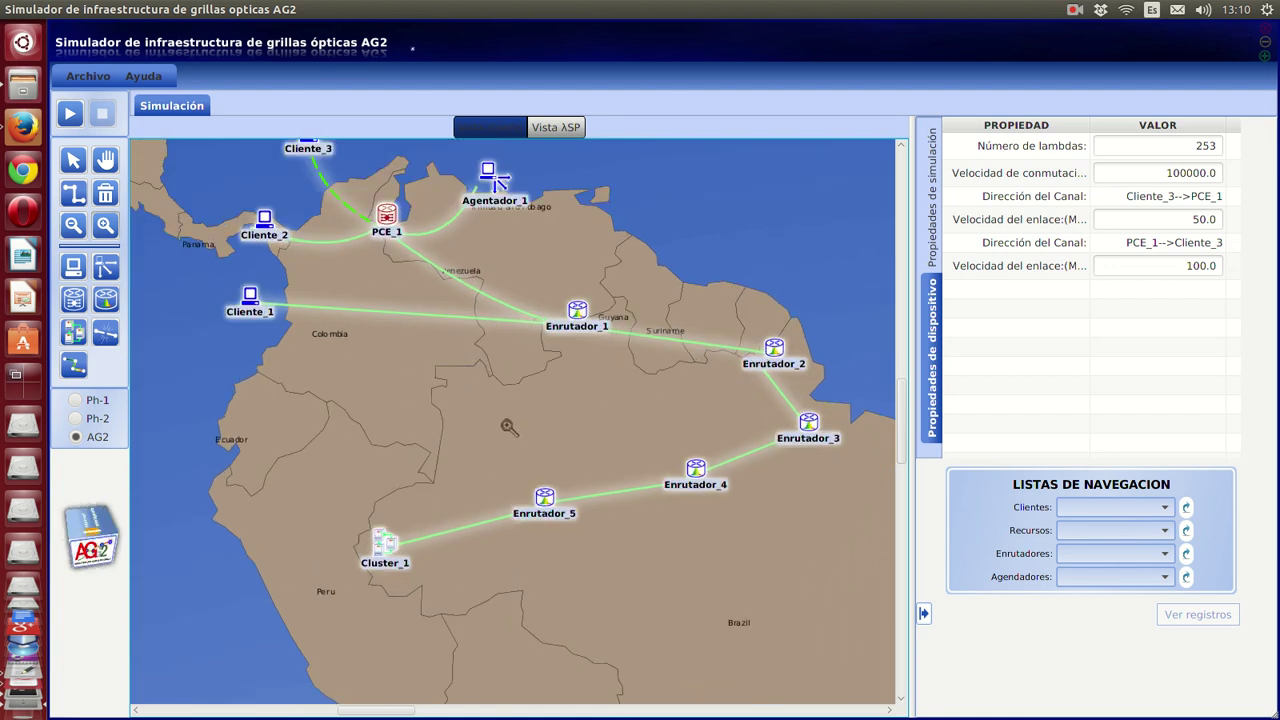
{"action": "left_click", "coordinate": [73, 193]}
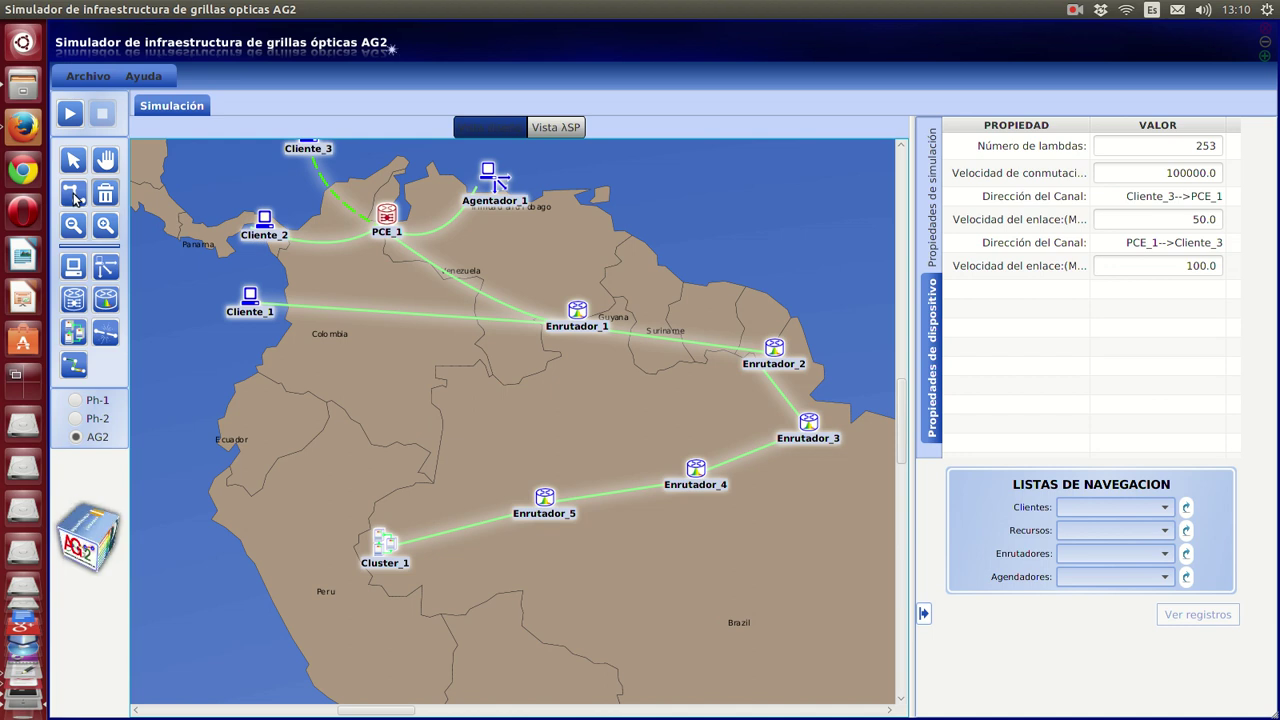
{"action": "left_click", "coordinate": [322, 246]}
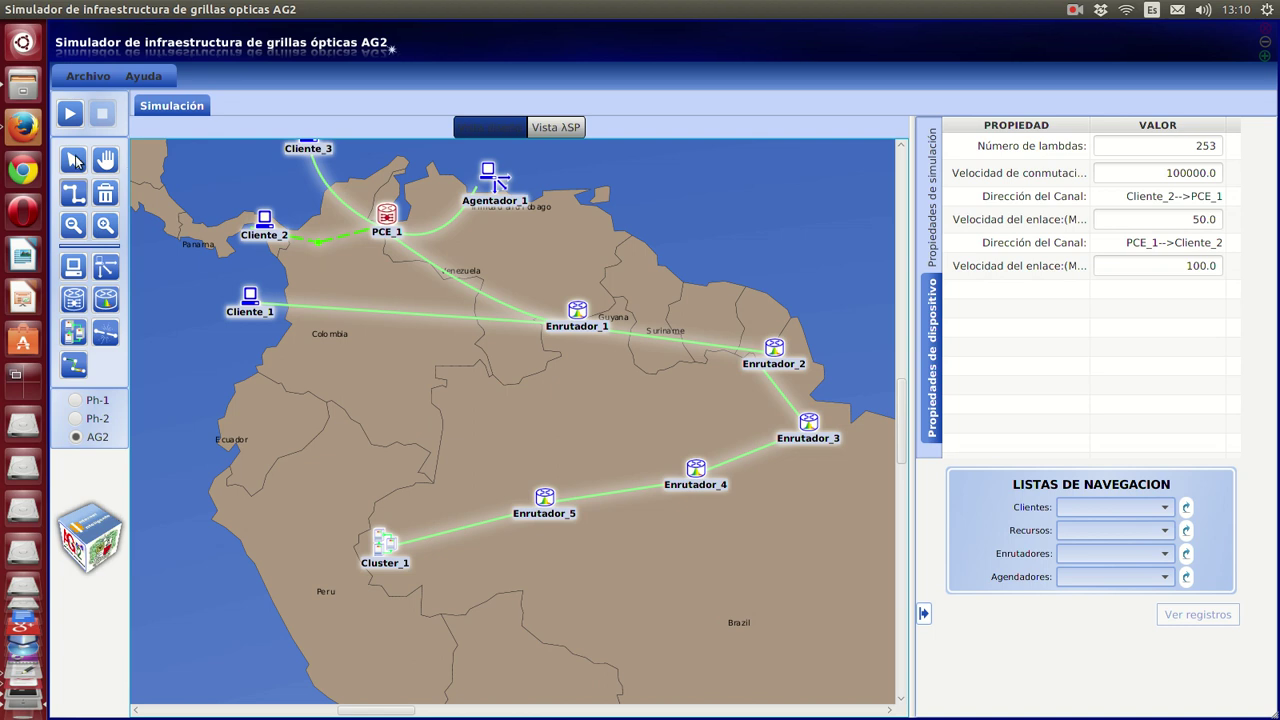
{"action": "left_click_drag", "start_coordinate": [318, 240], "coordinate": [335, 264]}
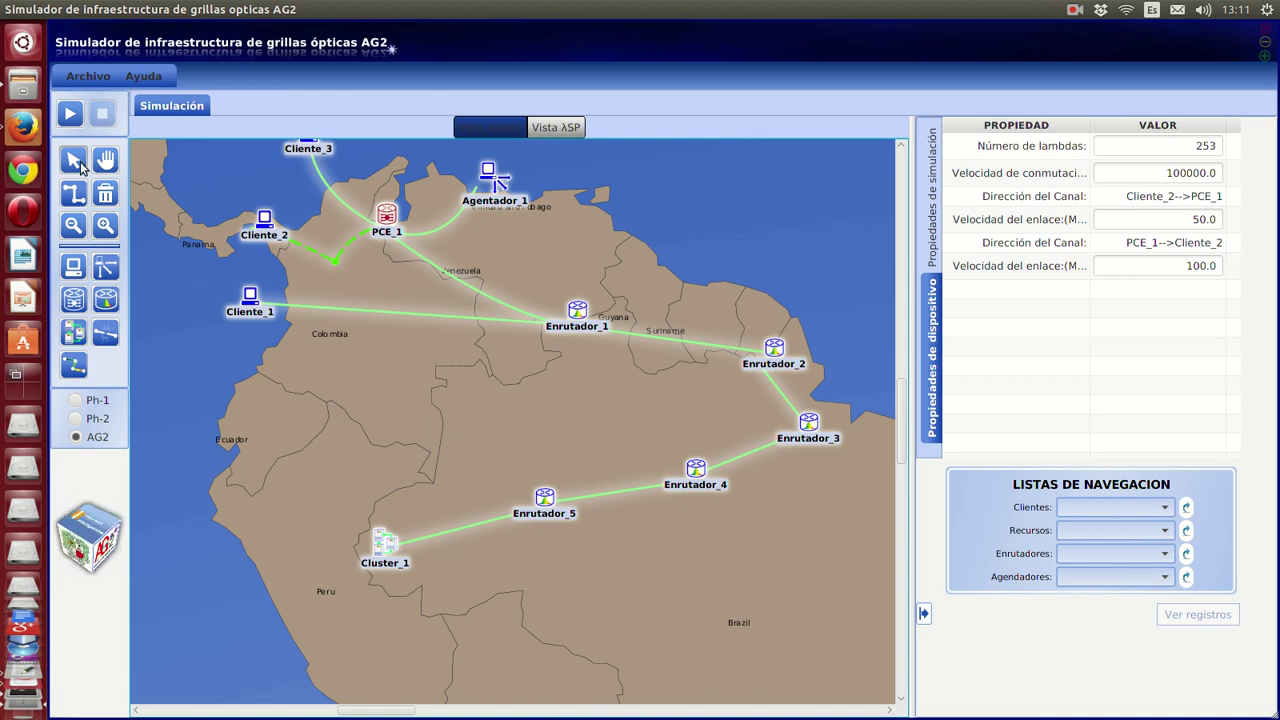
Set Agentador_1 as the scheduler (Agendador) of Cliente_1, Cliente_2 and Cliente_3
{"action": "left_click", "coordinate": [262, 308]}
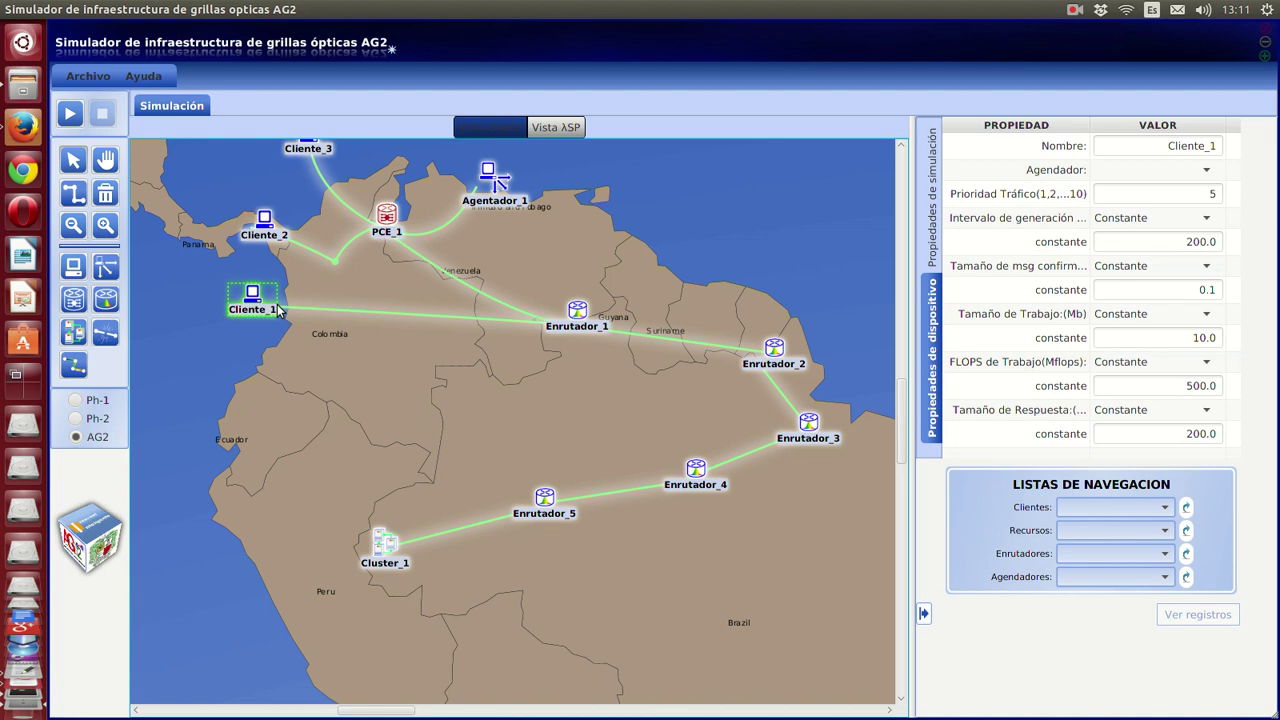
{"action": "left_click", "coordinate": [1207, 171]}
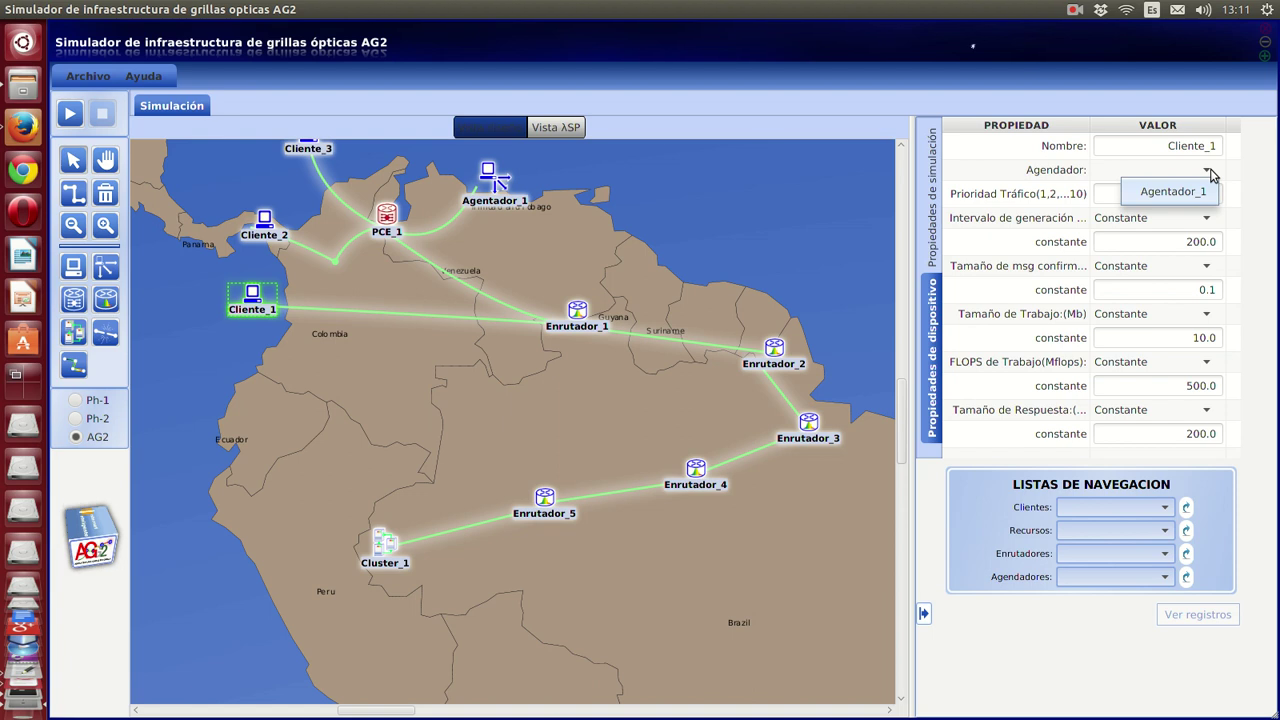
{"action": "left_click", "coordinate": [1190, 192]}
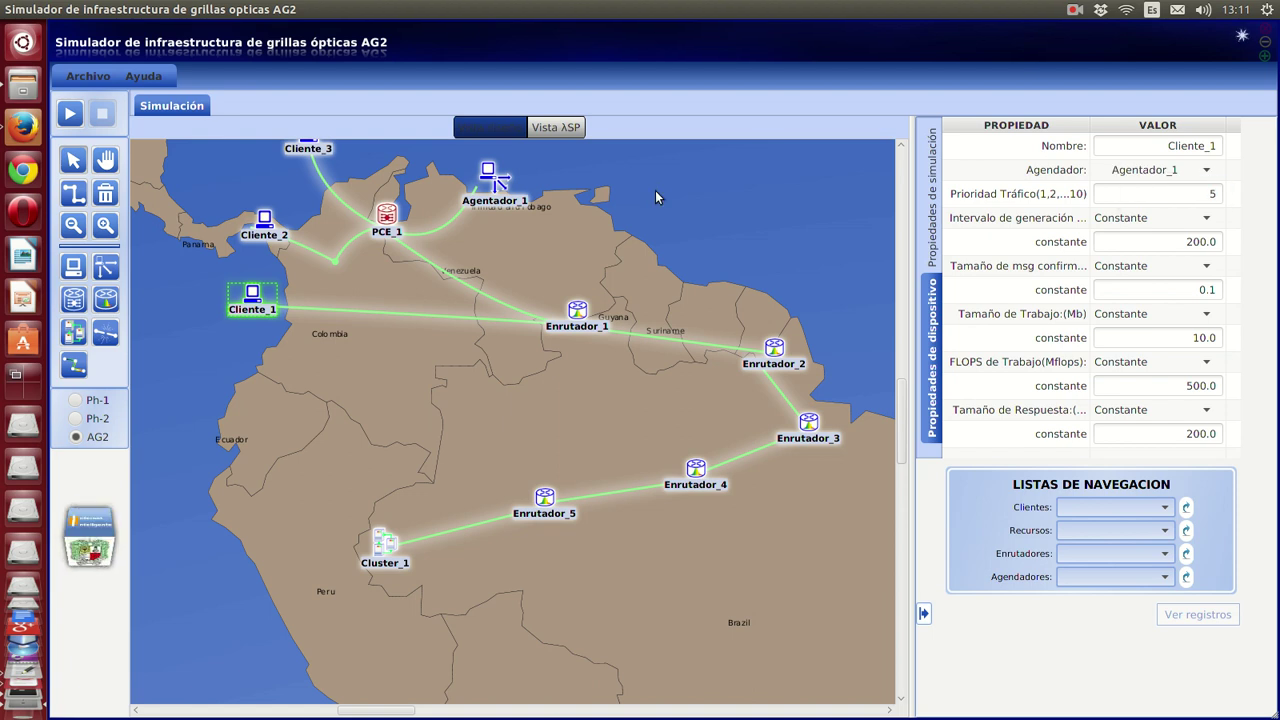
{"action": "left_click", "coordinate": [502, 187]}
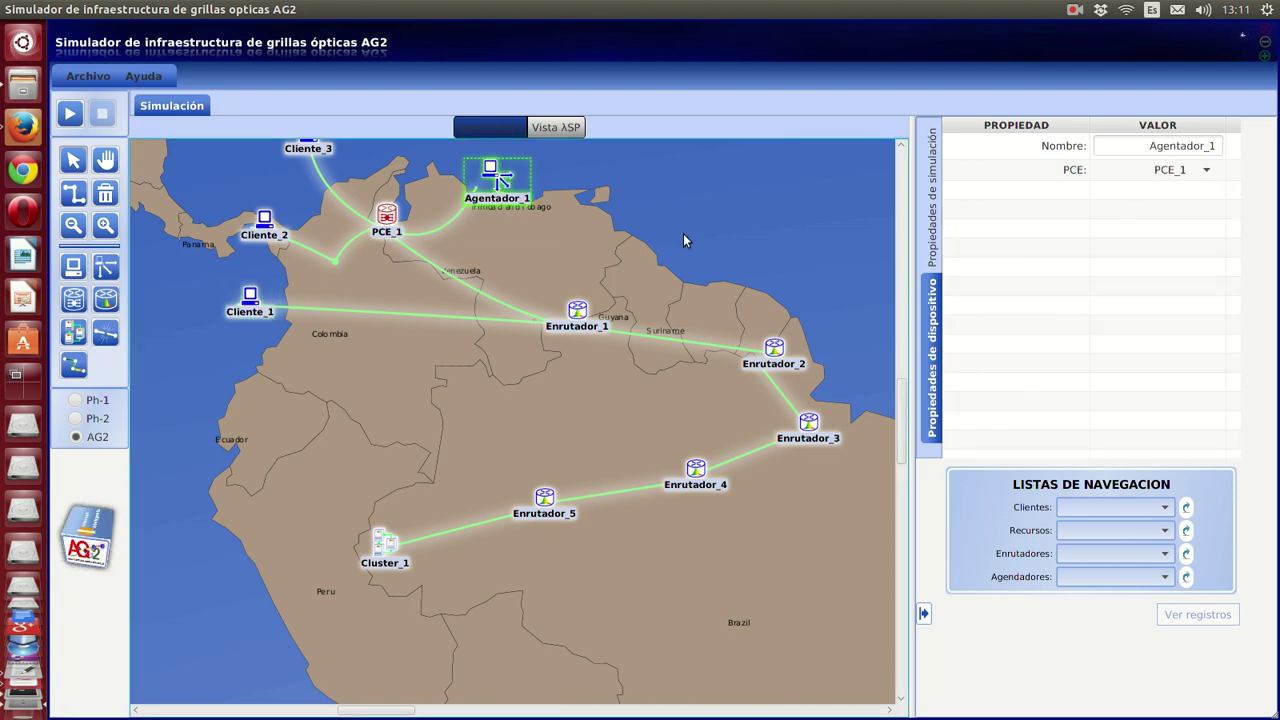
{"action": "left_click", "coordinate": [260, 220]}
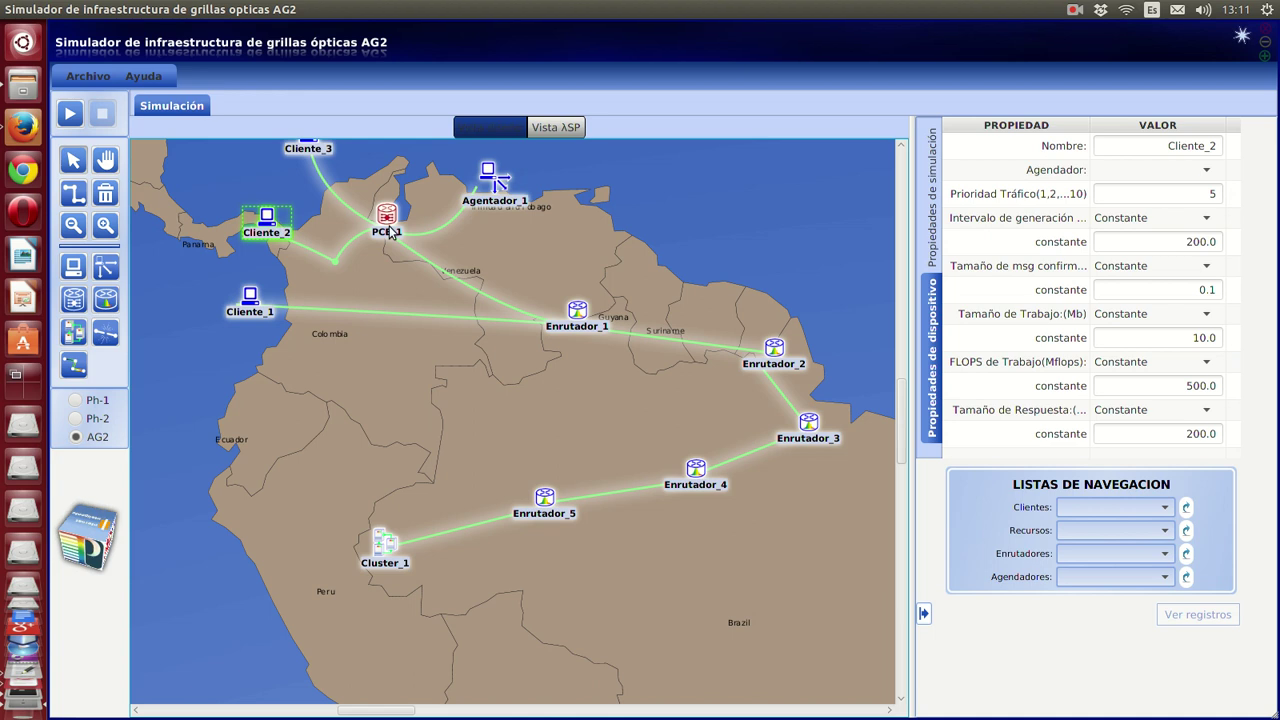
{"action": "left_click", "coordinate": [1207, 170]}
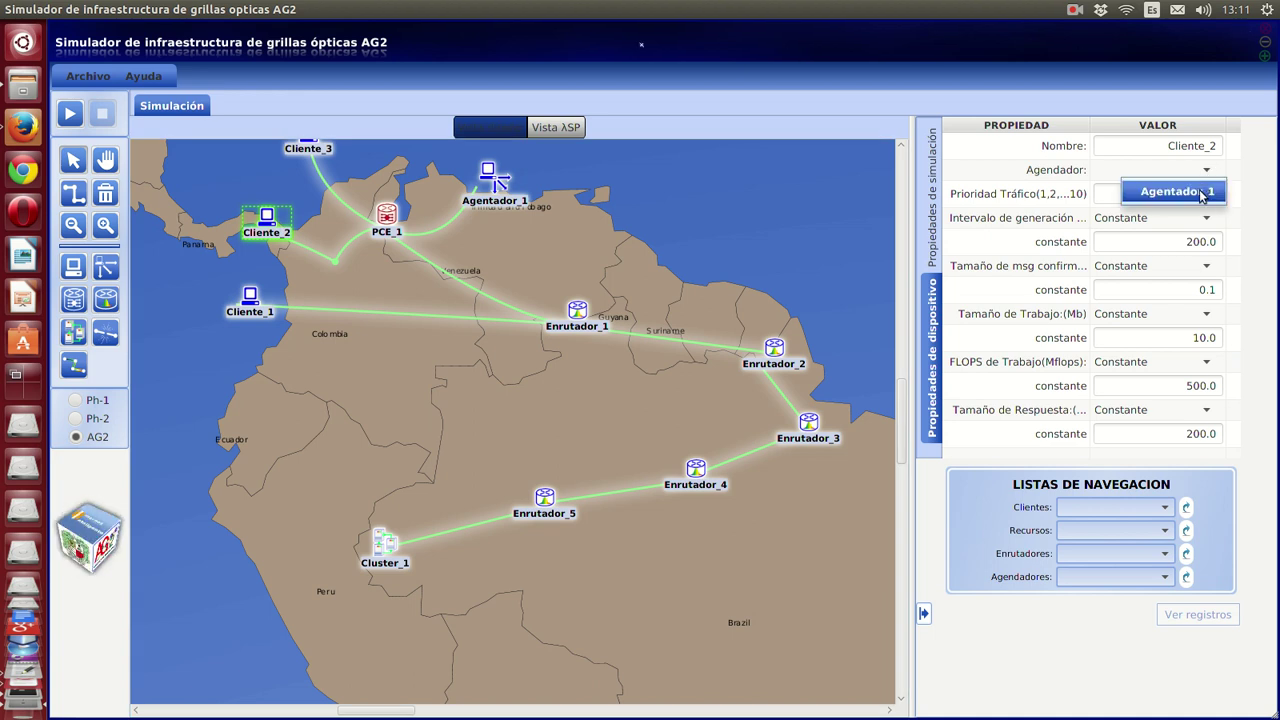
{"action": "left_click", "coordinate": [1200, 193]}
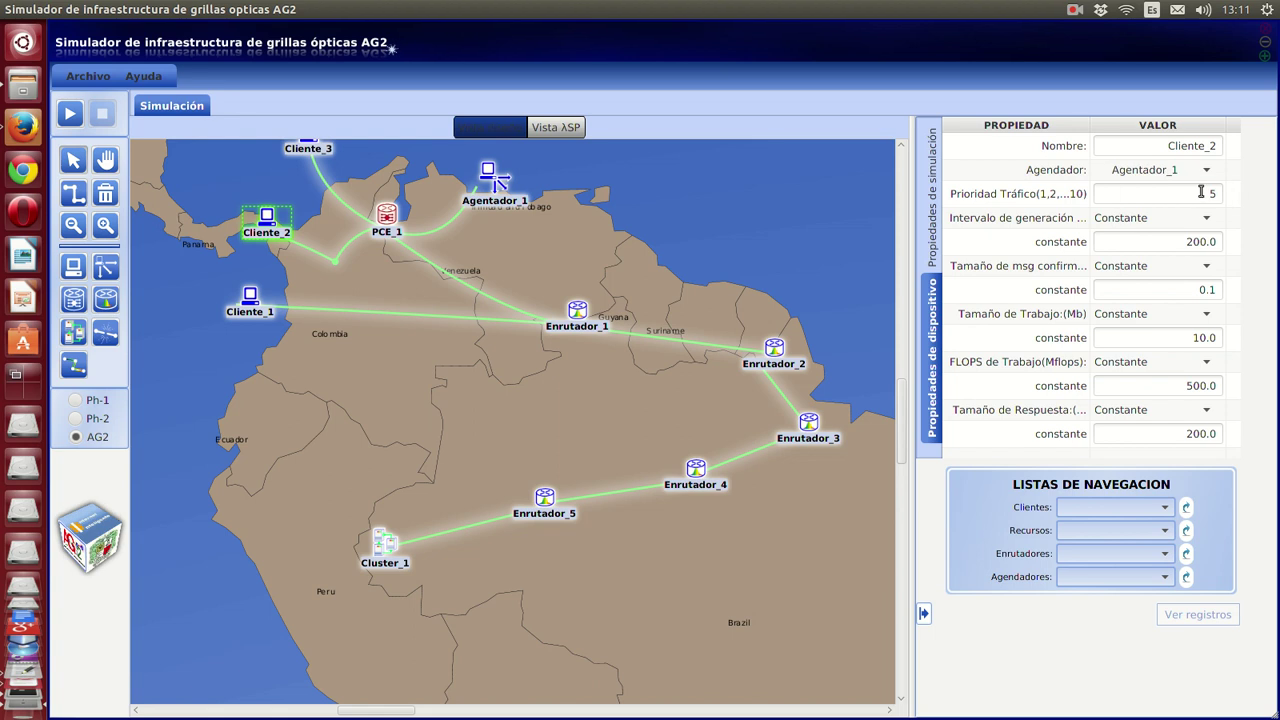
{"action": "left_click", "coordinate": [313, 158]}
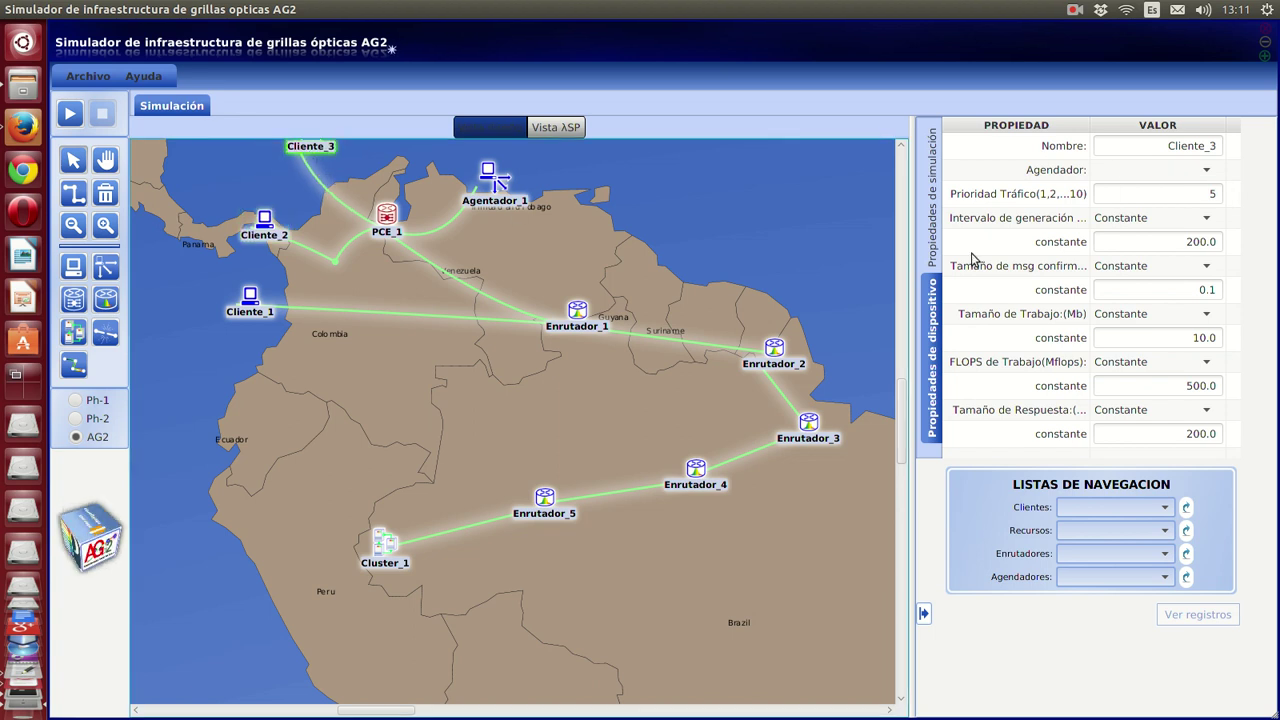
{"action": "left_click", "coordinate": [1207, 170]}
{"action": "left_click", "coordinate": [1200, 192]}
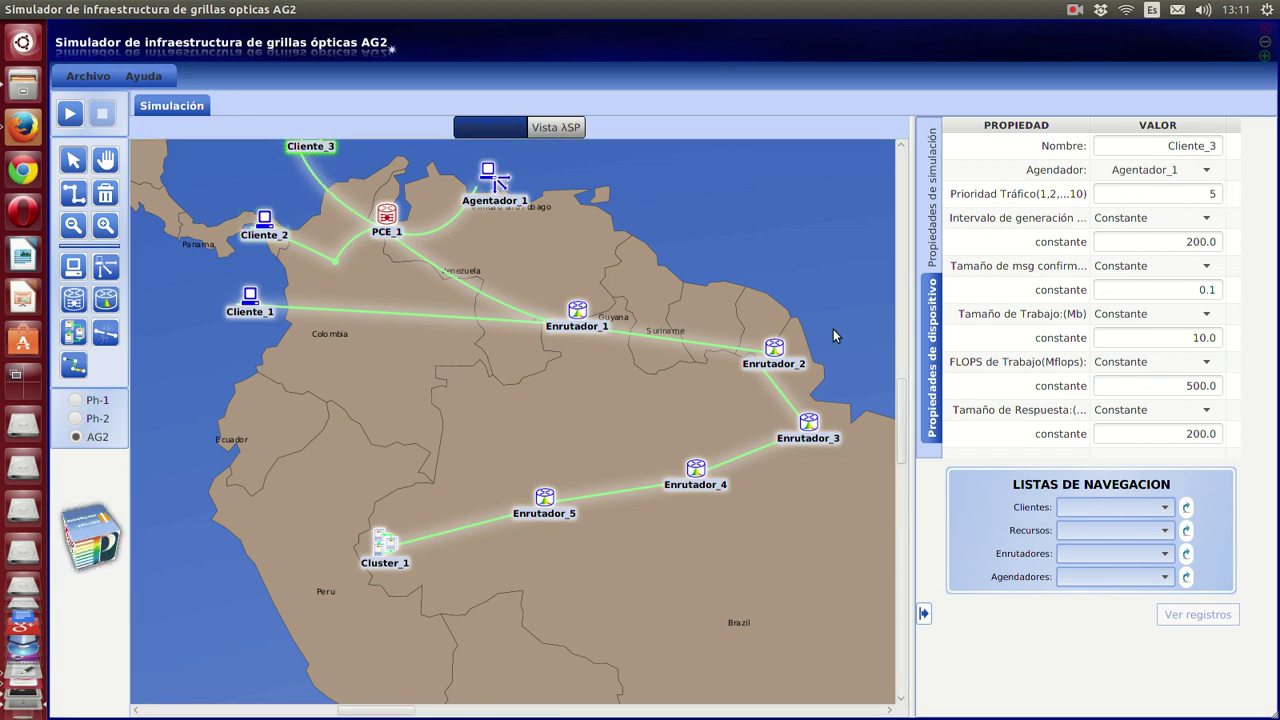
Enable Agentador_1 in the device properties of Cluster_1
{"action": "left_click", "coordinate": [388, 548]}
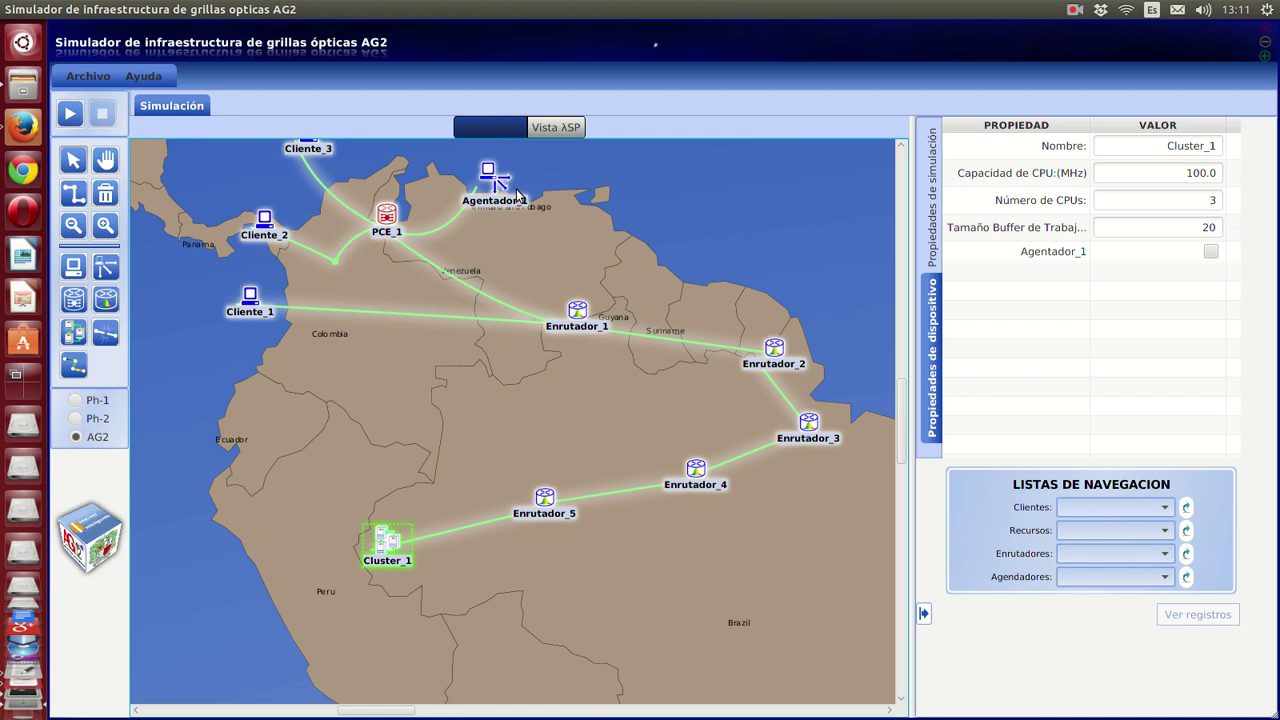
{"action": "left_click", "coordinate": [1211, 252]}
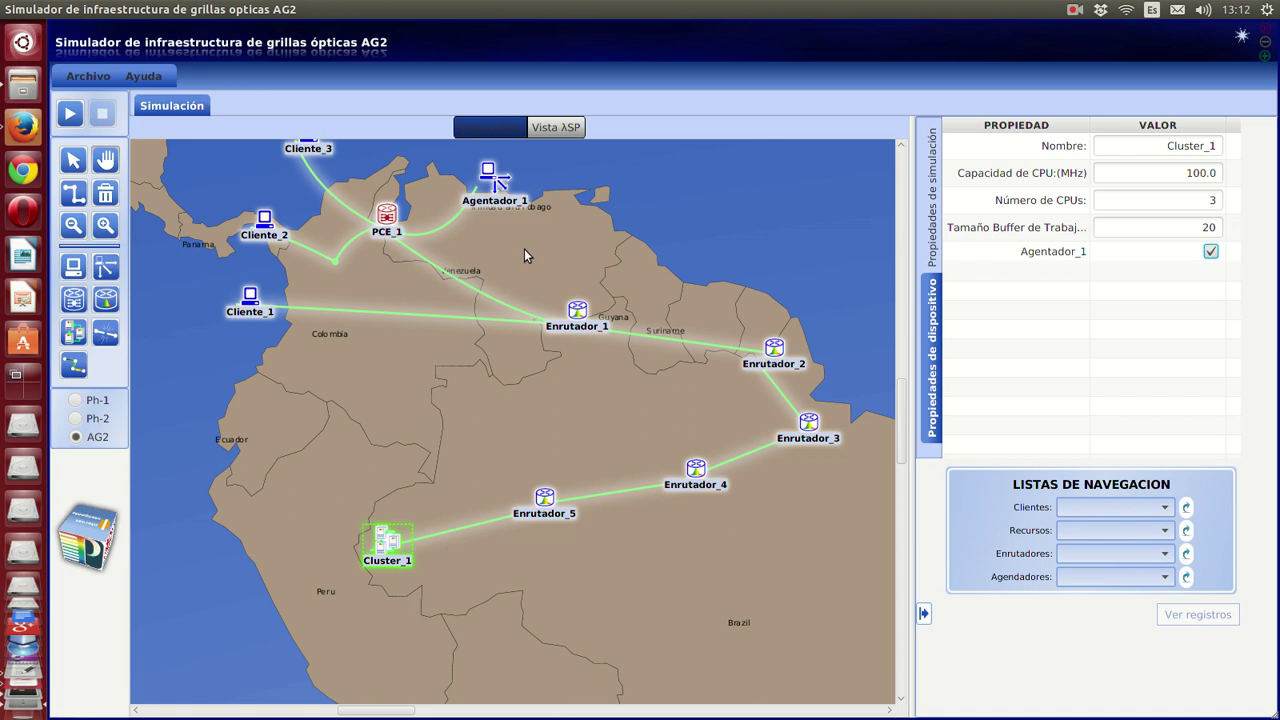
{"action": "left_click_drag", "start_coordinate": [530, 261], "coordinate": [543, 323]}
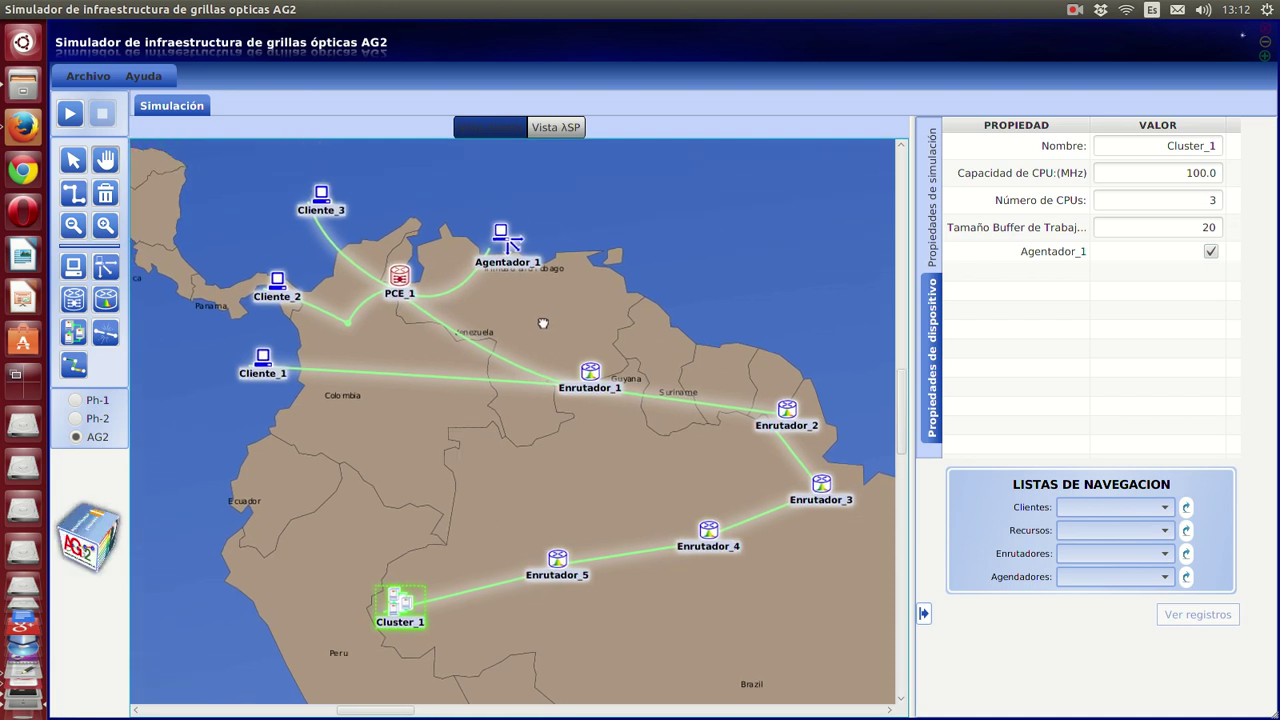
Save the project as basicScene1 in the Escritorio folder, as an AG2 document
{"action": "left_click", "coordinate": [88, 80]}
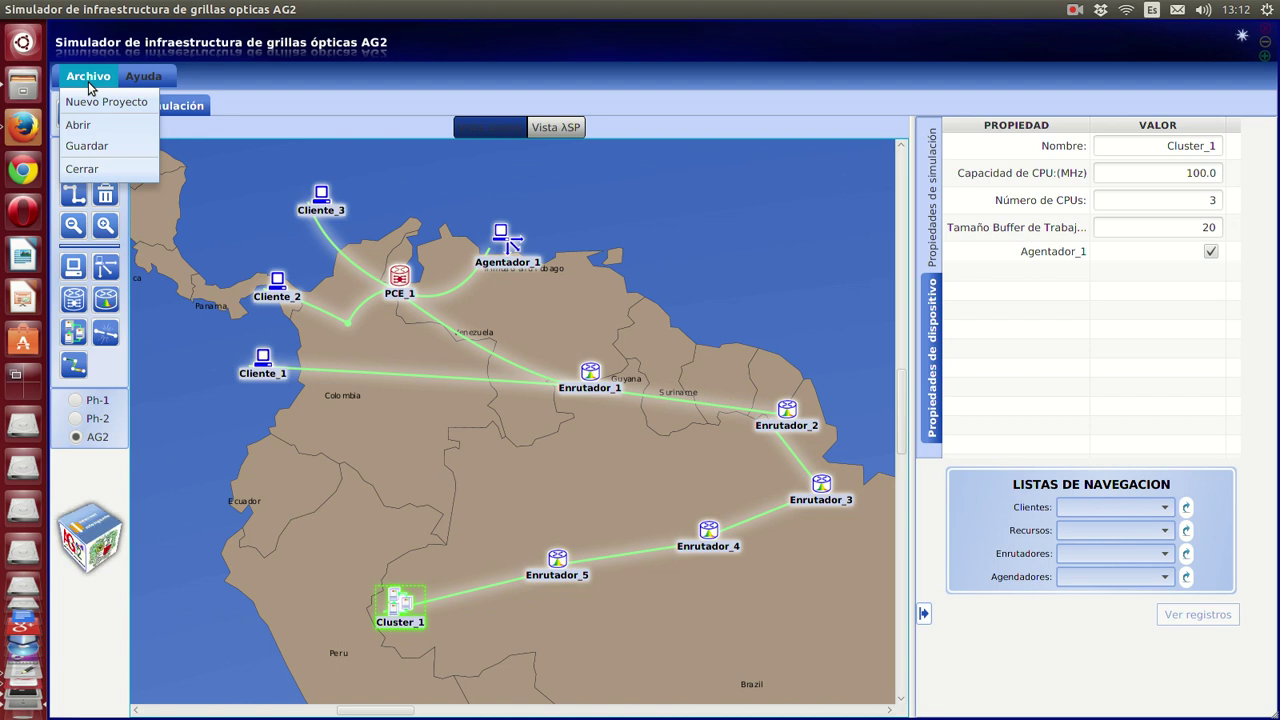
{"action": "left_click", "coordinate": [90, 148]}
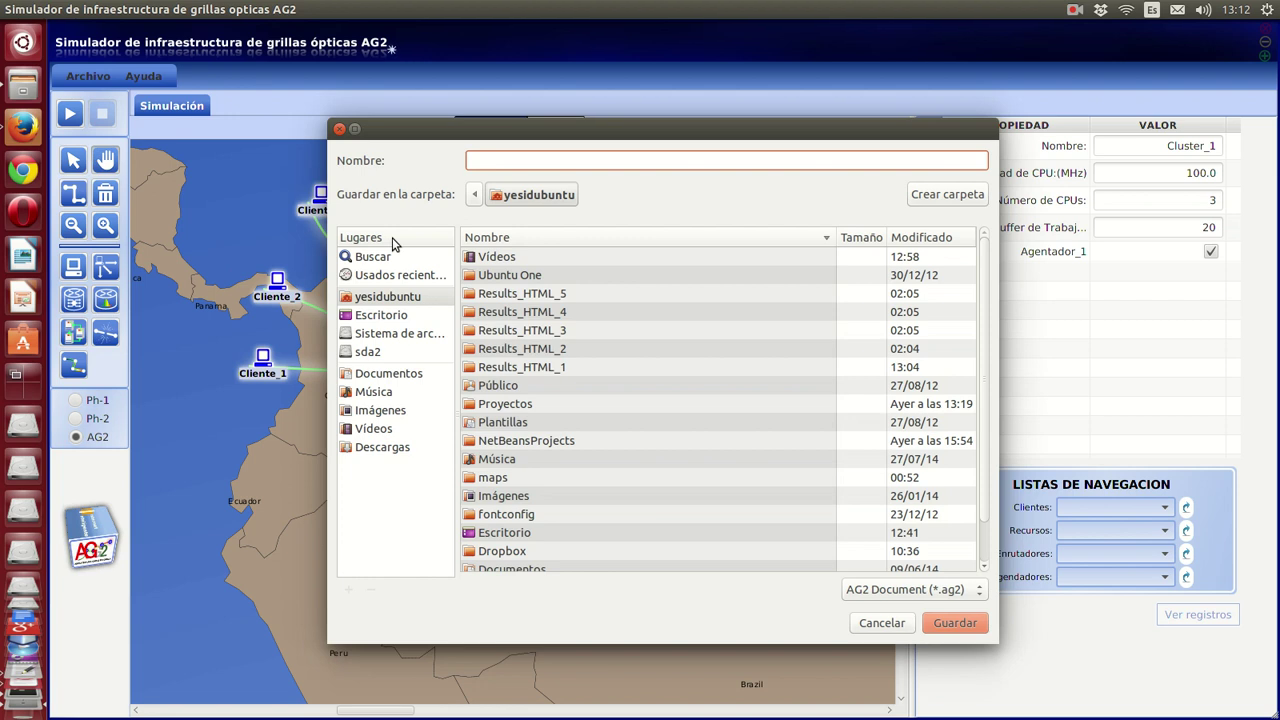
{"action": "left_click", "coordinate": [382, 316]}
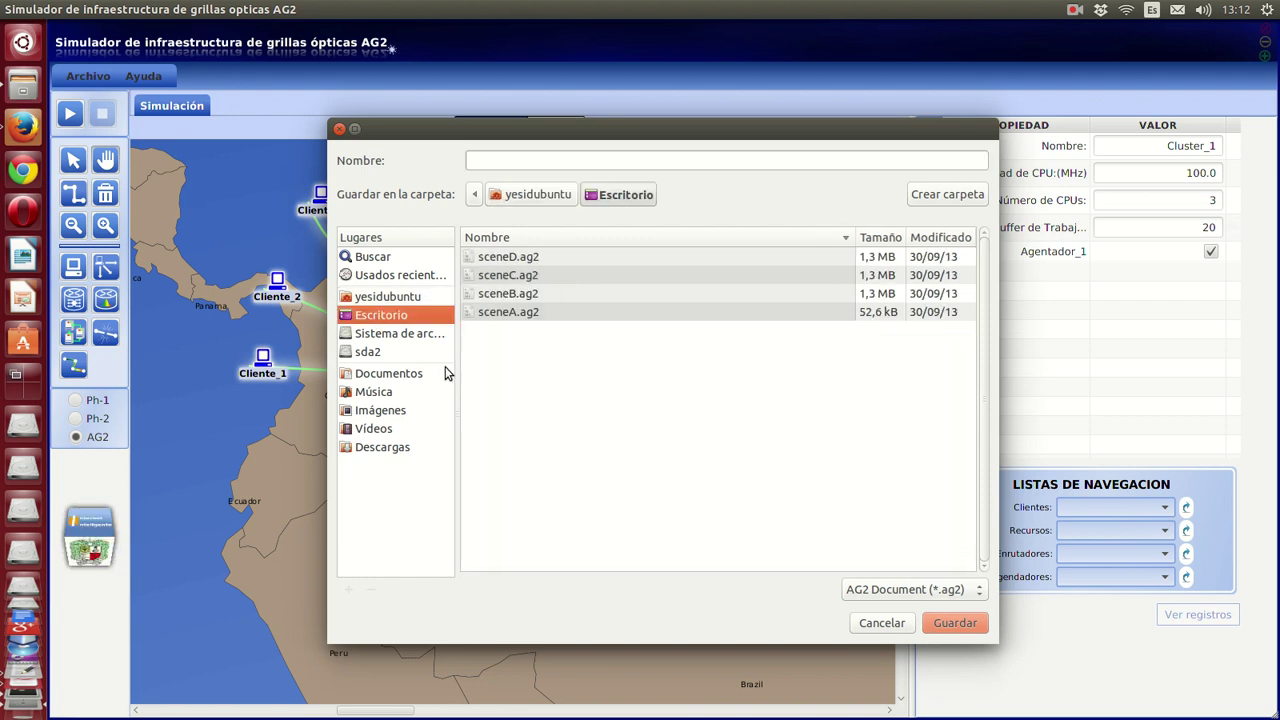
{"action": "left_click", "coordinate": [498, 158]}
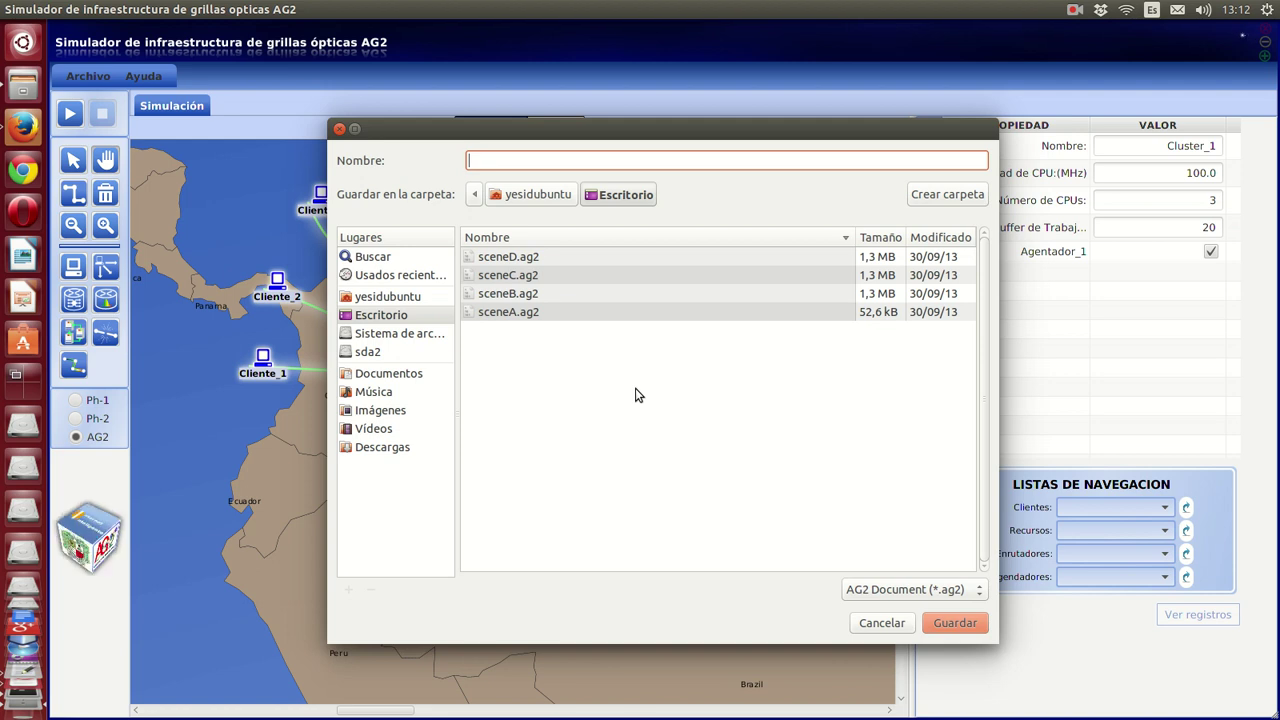
{"action": "type", "text": "test"}
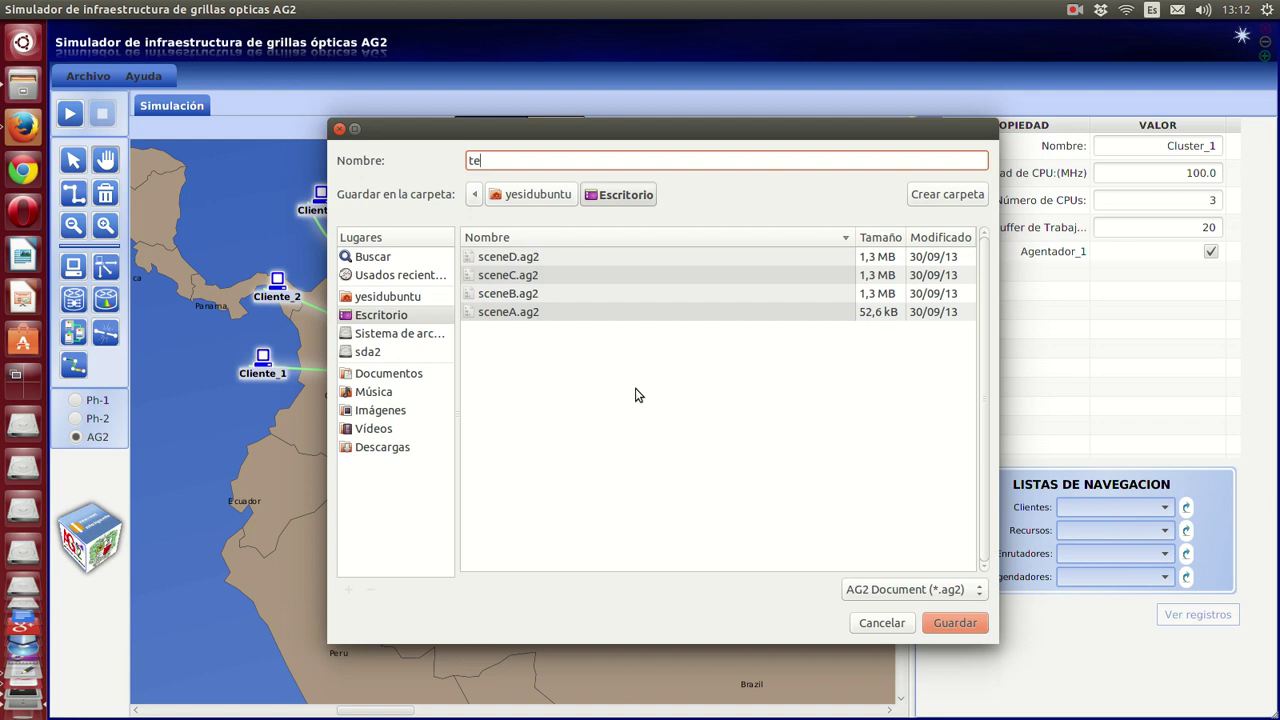
{"action": "key", "text": "BackSpace"}
{"action": "key", "text": "BackSpace"}
{"action": "key", "text": "BackSpace"}
{"action": "type", "text": "basicScene1"}
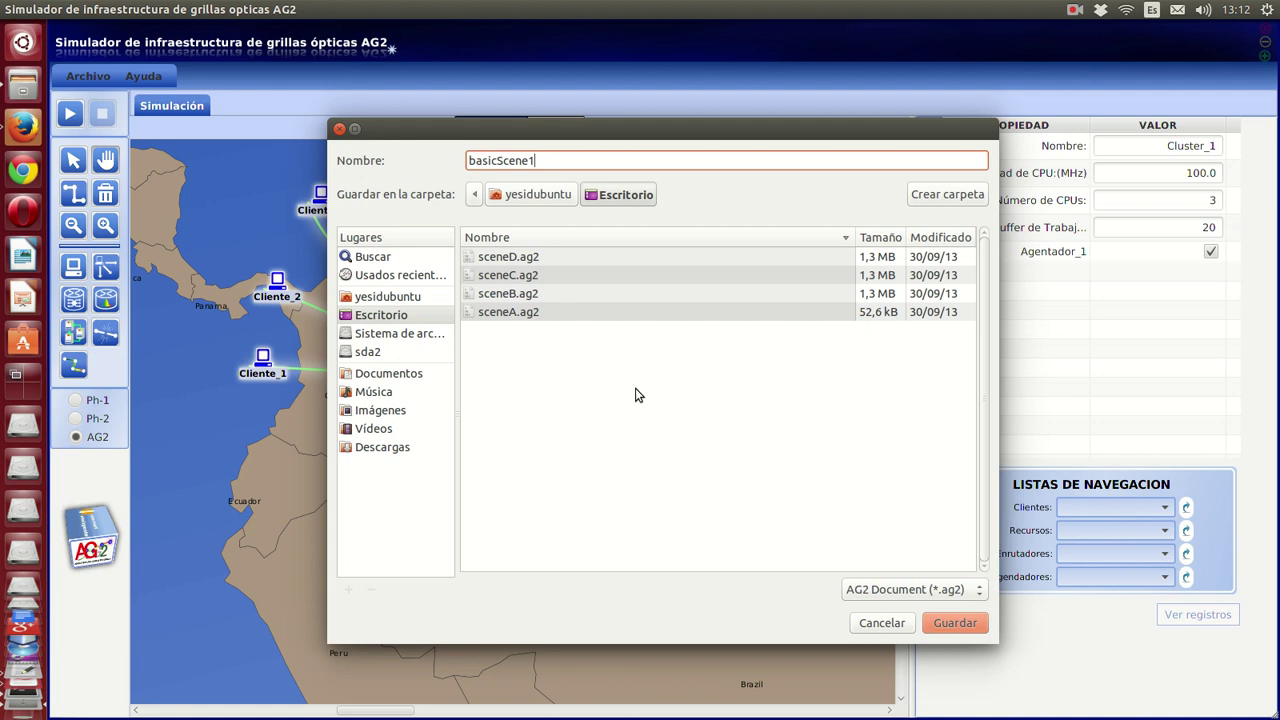
{"action": "left_click", "coordinate": [389, 316]}
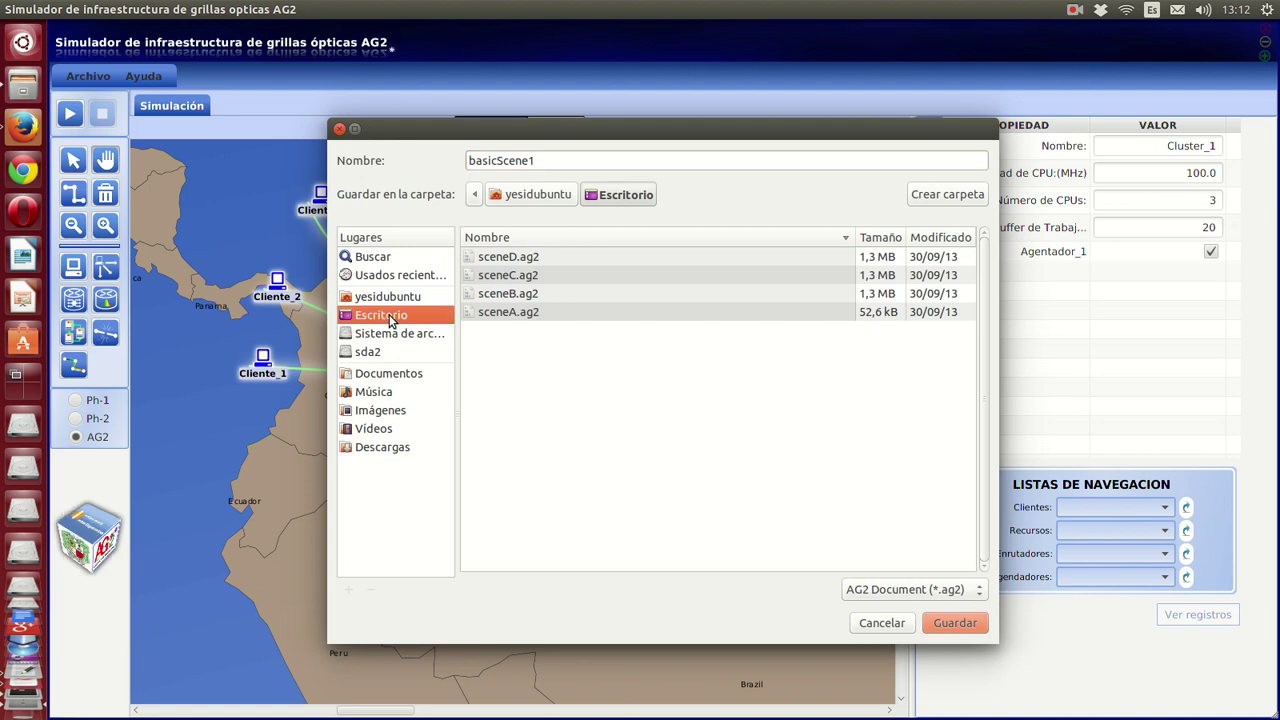
{"action": "left_click", "coordinate": [955, 623]}
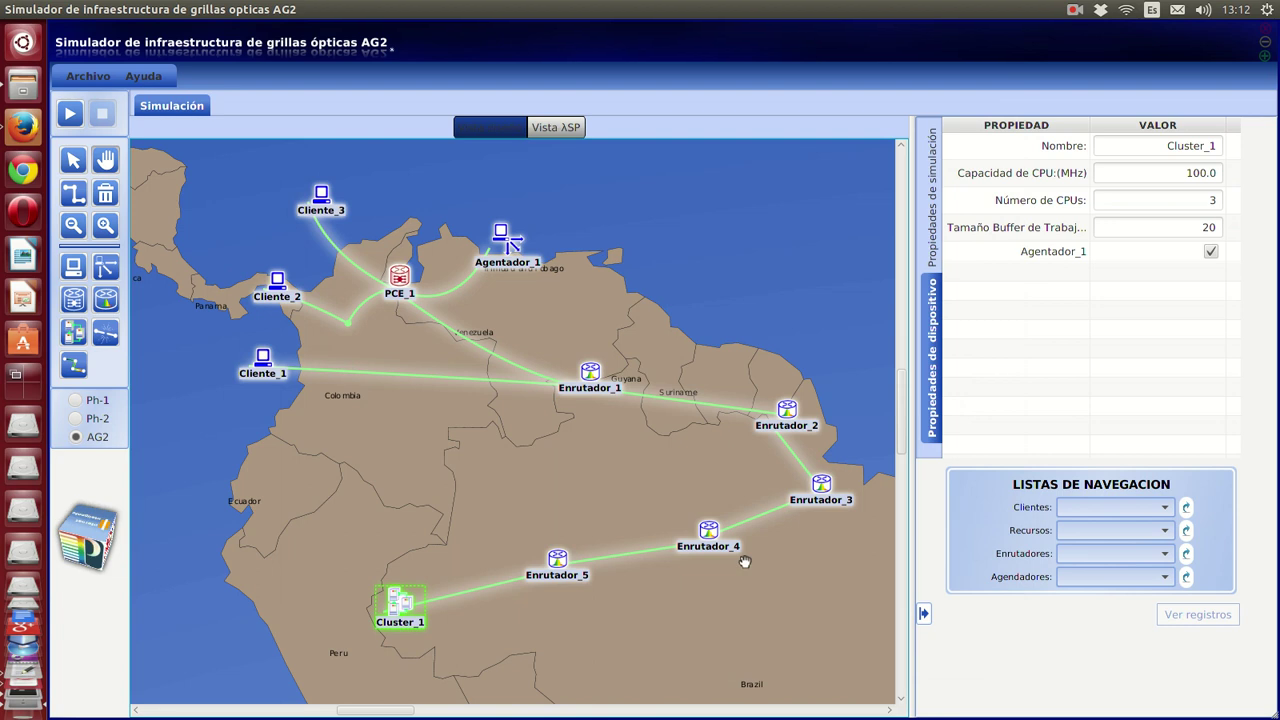